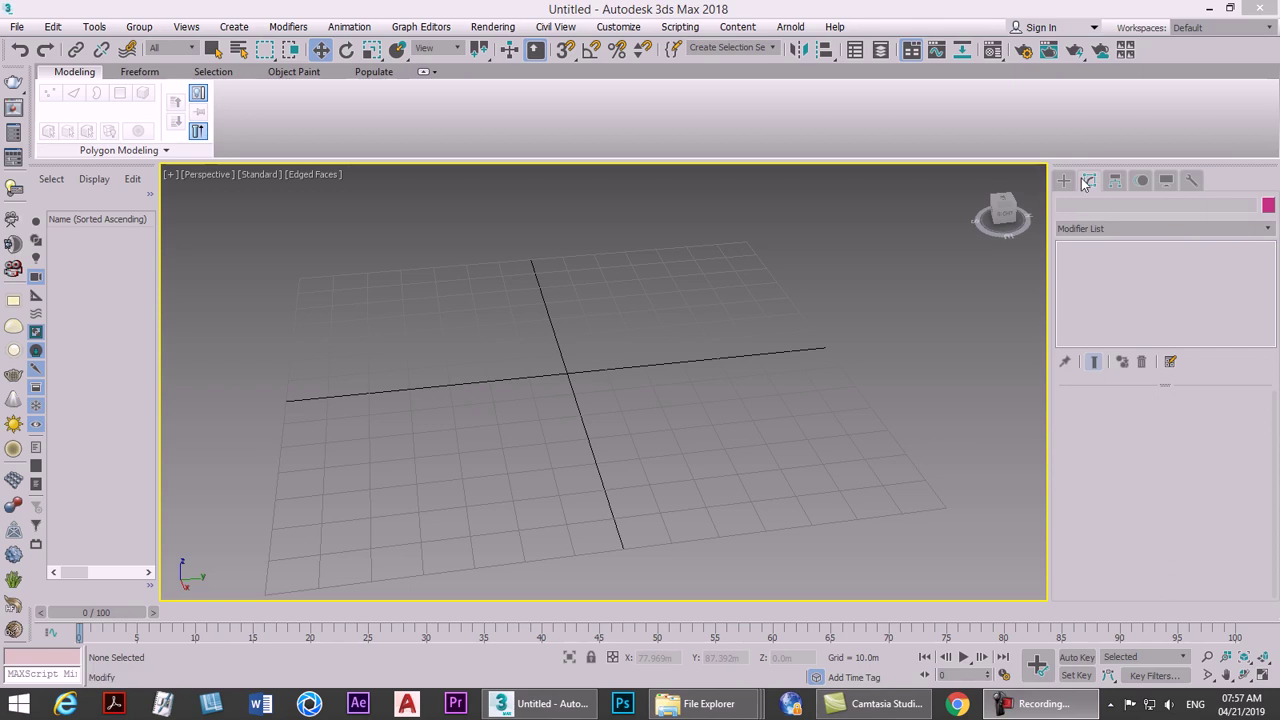
Step: Create a Dodec/Icos Hedra at the grid centre with family parameters P 0.26 and Q 0.54
left_click(1131, 278)
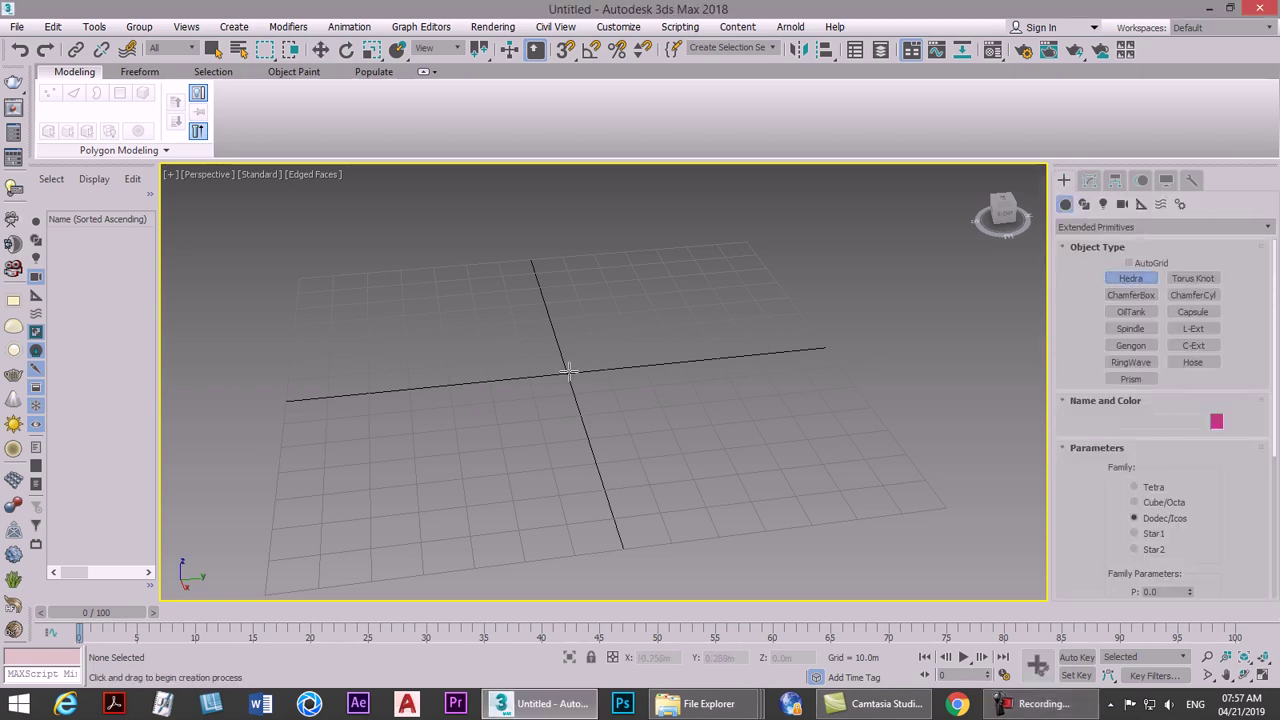
left_click_drag(565, 372, 705, 440)
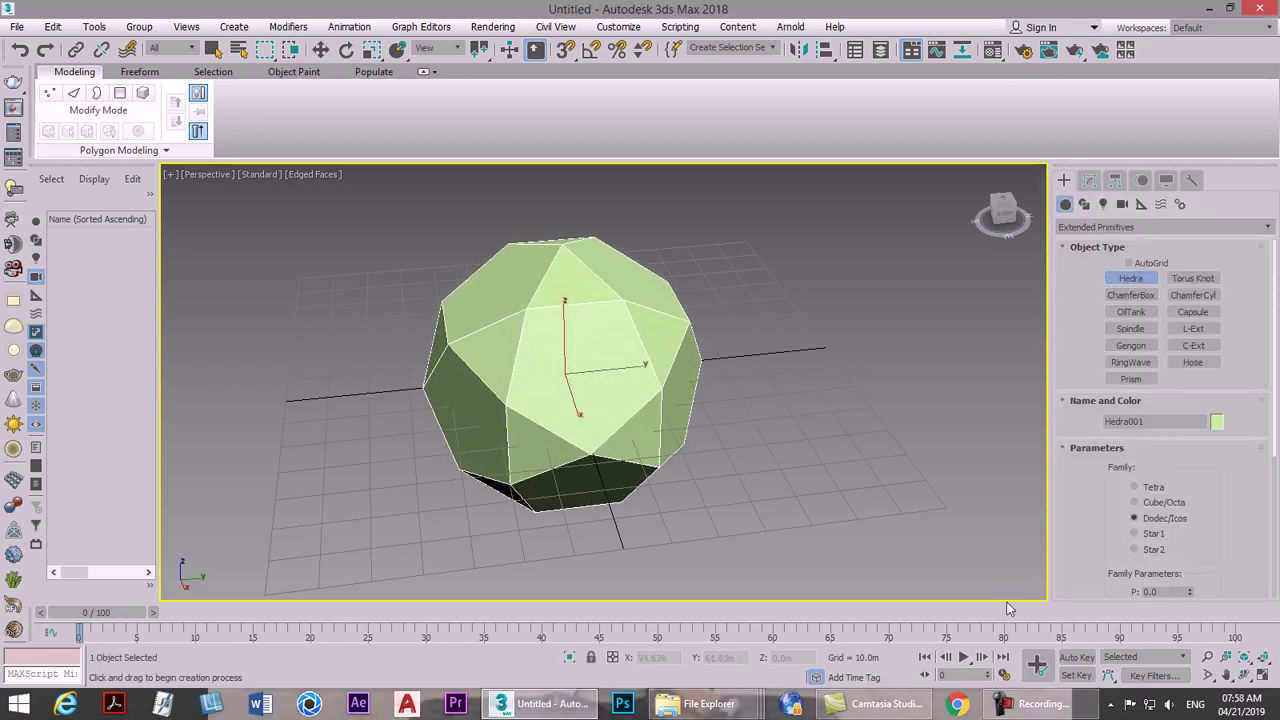
scroll(1082, 538, "down", 2)
left_click_drag(1190, 488, 1190, 464)
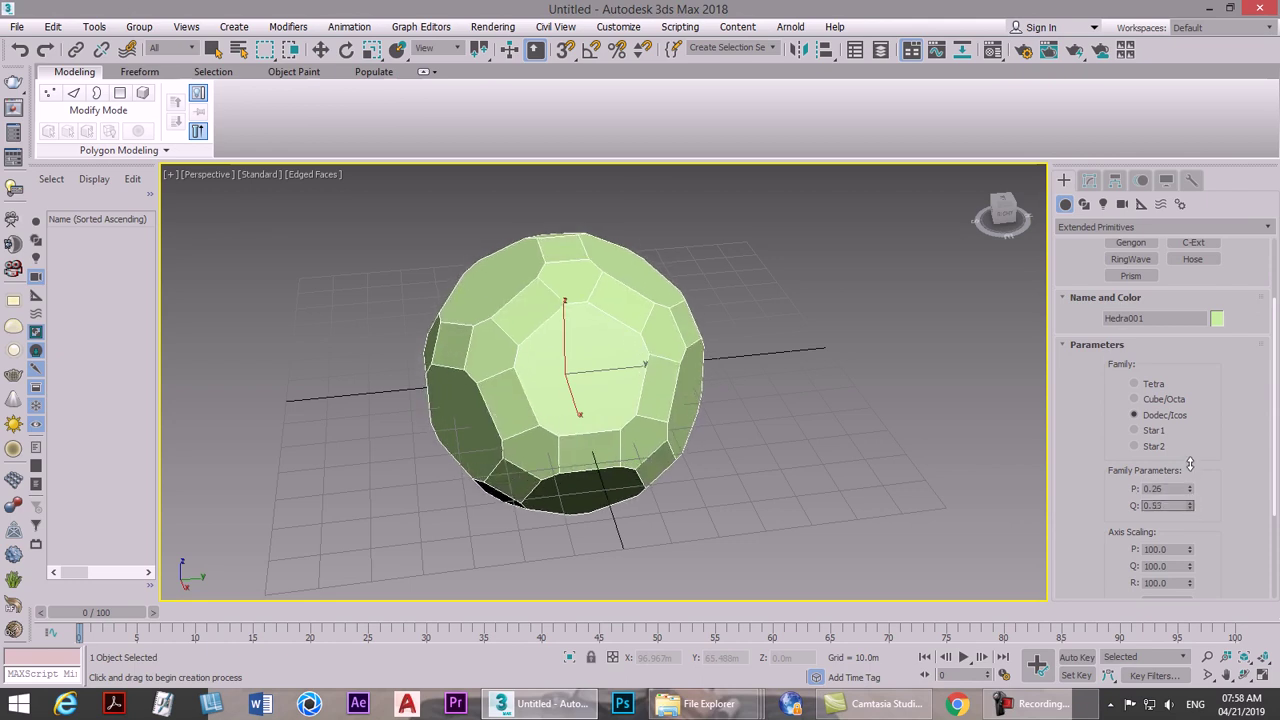
left_click(1089, 180)
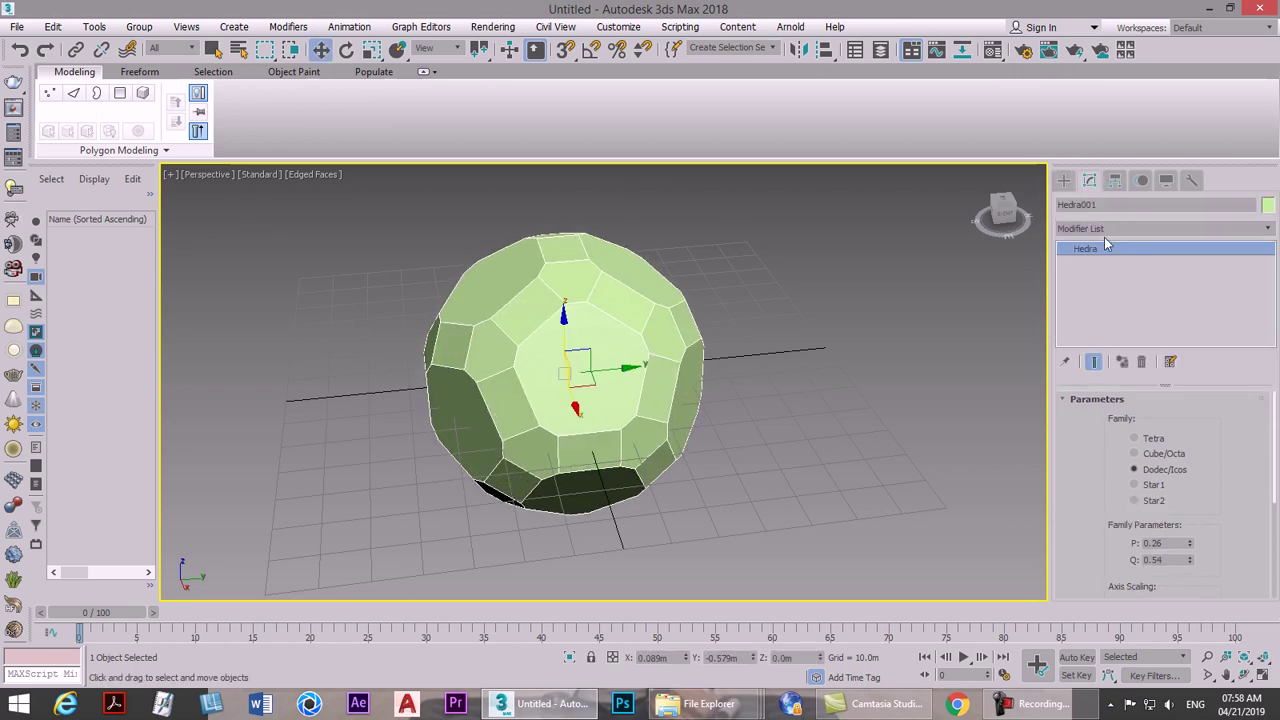
Step: Add an Edit Poly modifier to the hedra and select all its polygons
left_click(1105, 228)
key("e")
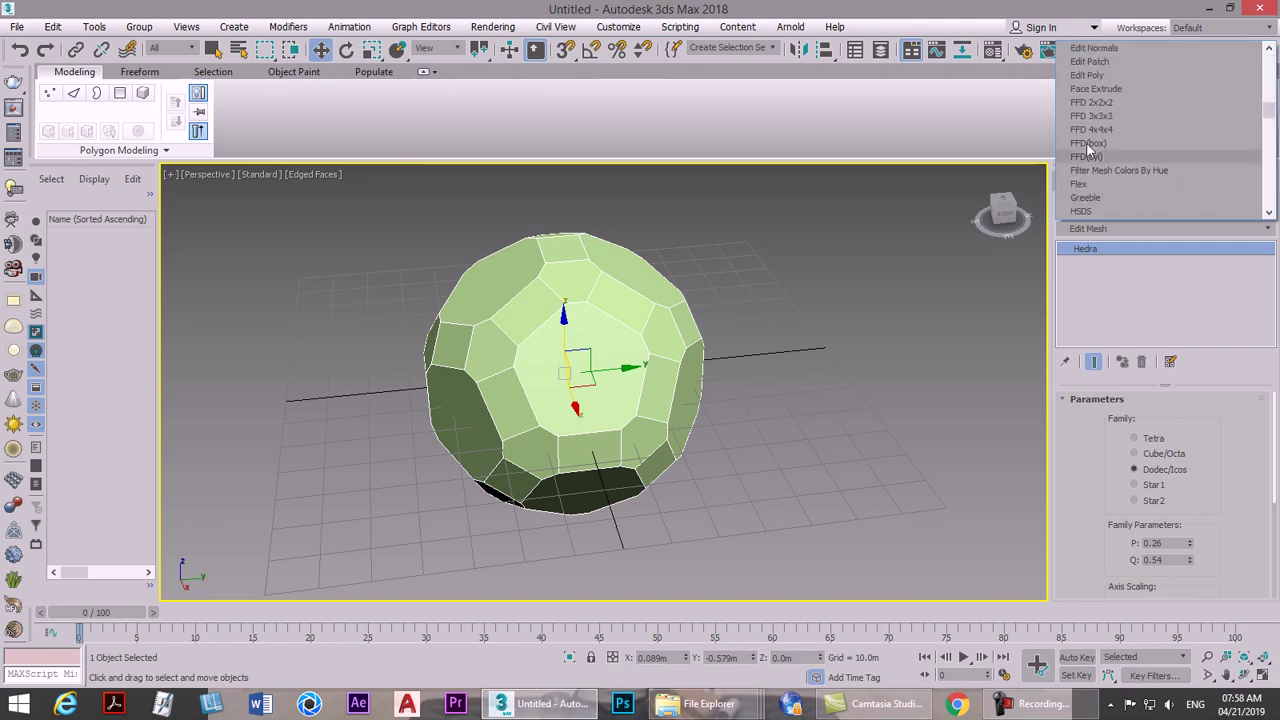
left_click(1087, 88)
left_click(1186, 465)
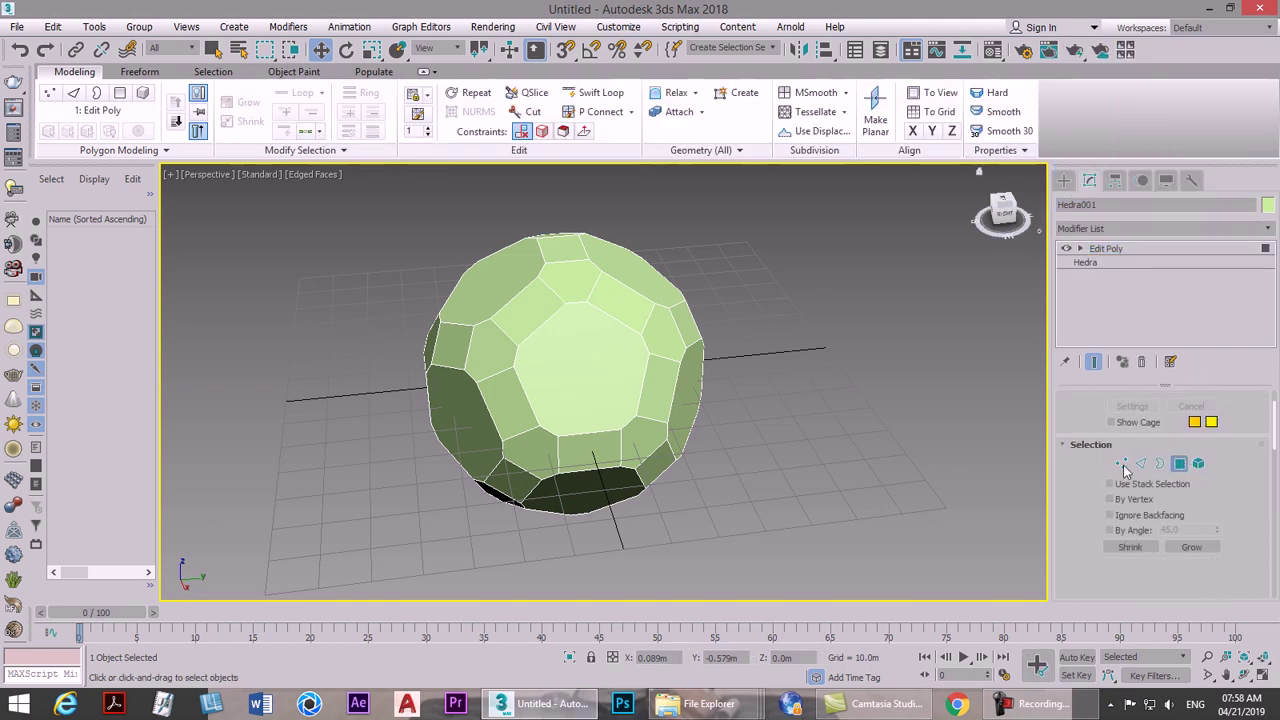
middle_click_drag(610, 335, 563, 320, "alt")
scroll(563, 320, "up", 2)
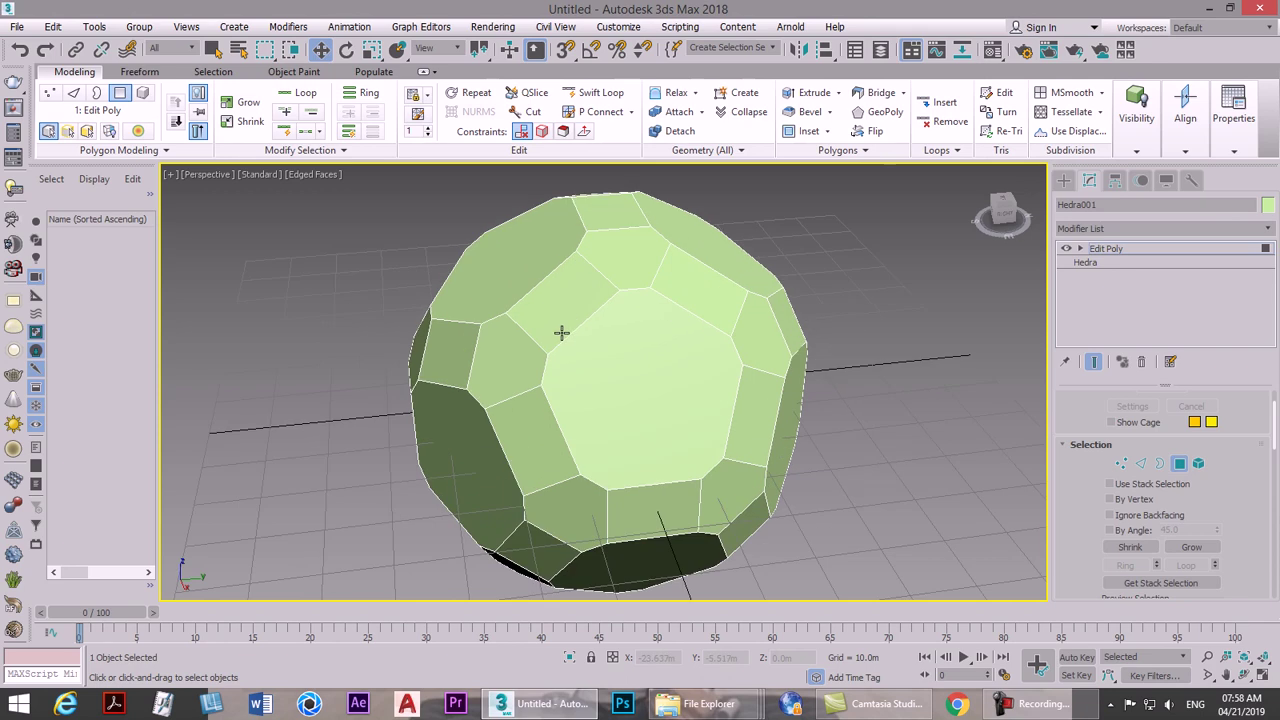
key("ctrl+a")
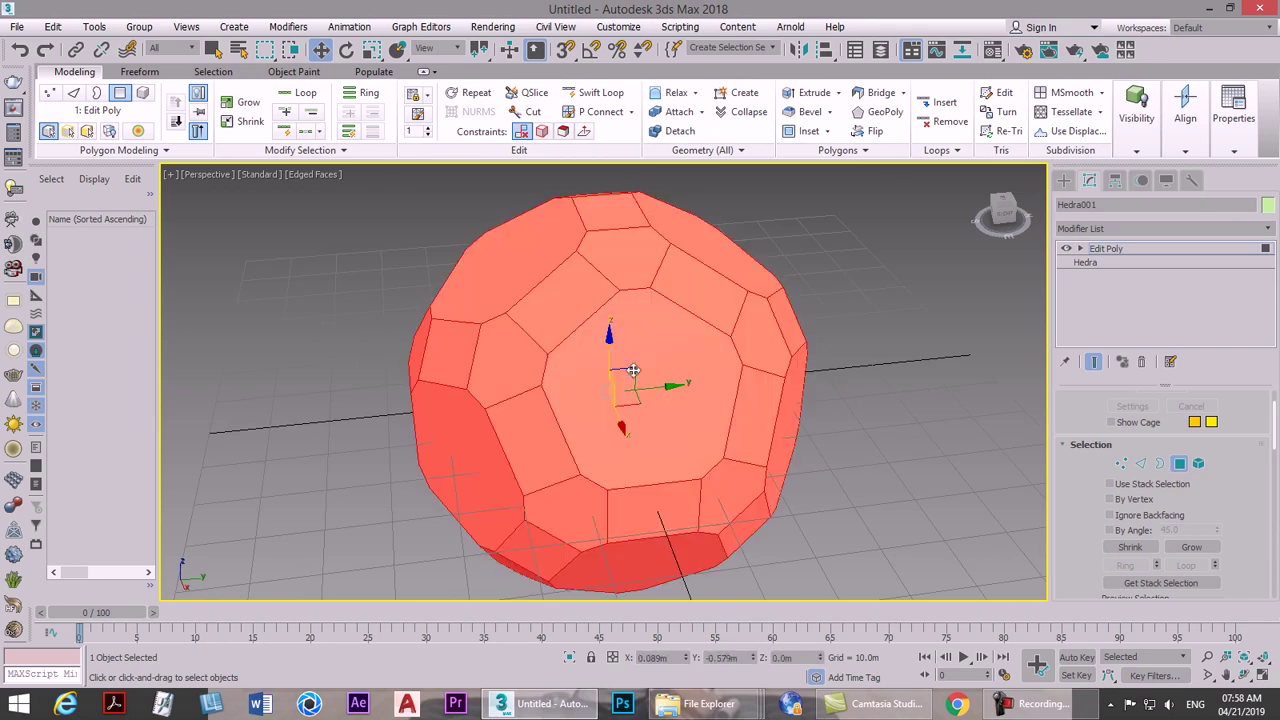
Step: Inset every polygon By Polygon and delete the inner faces, leaving thin frames
scroll(1232, 557, "down", 2)
scroll(1232, 557, "down", 3)
scroll(1225, 500, "down", 1)
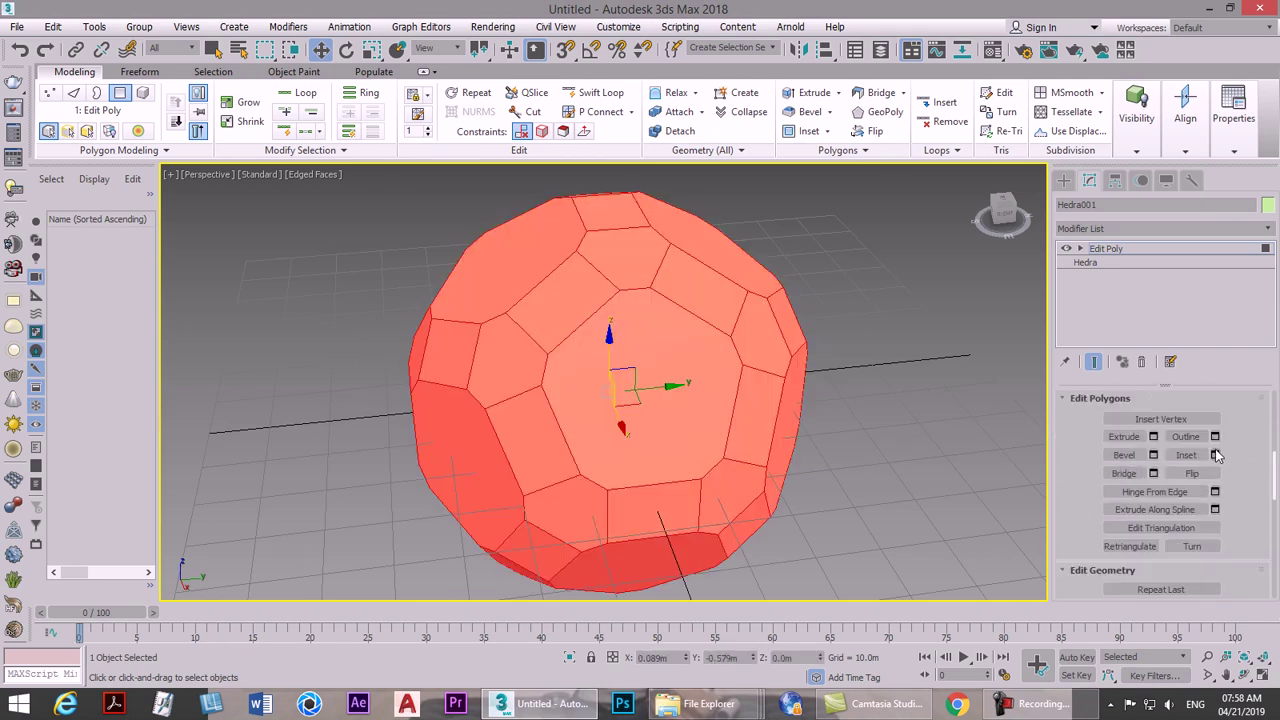
left_click(1215, 455)
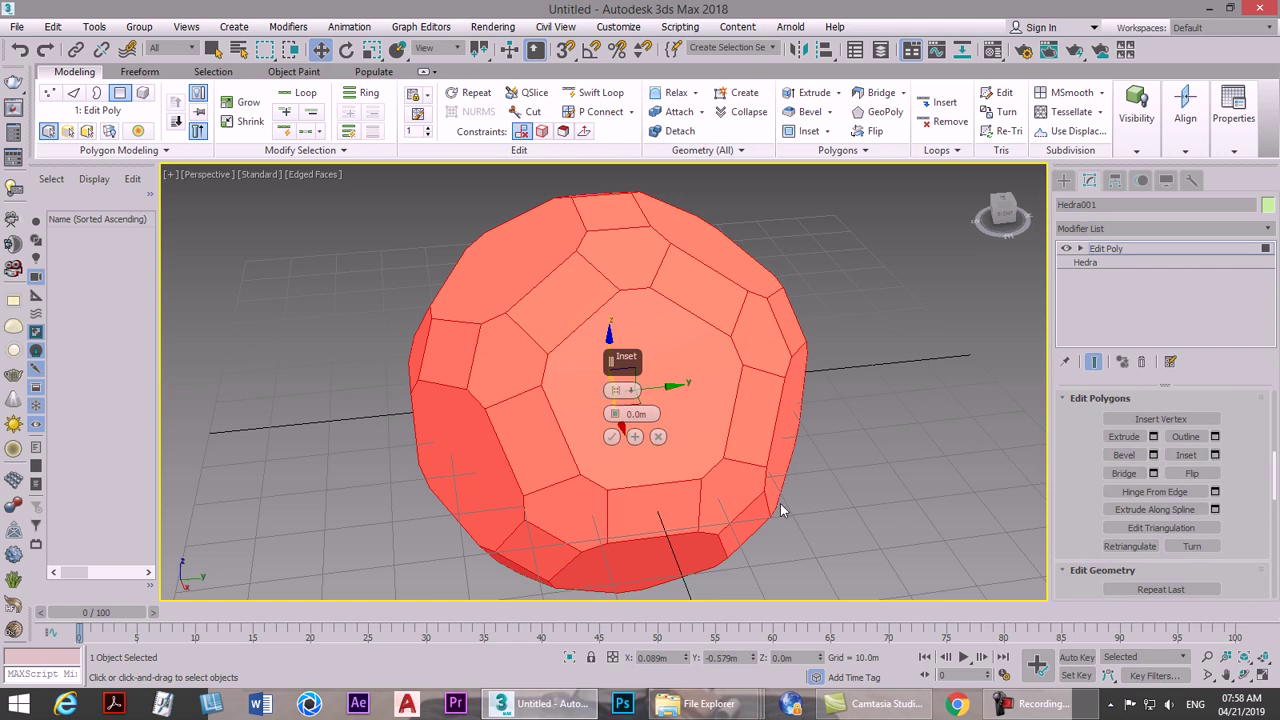
left_click(620, 390)
left_click(648, 423)
left_click(612, 437)
left_click(1186, 455)
left_click_drag(618, 348, 622, 352)
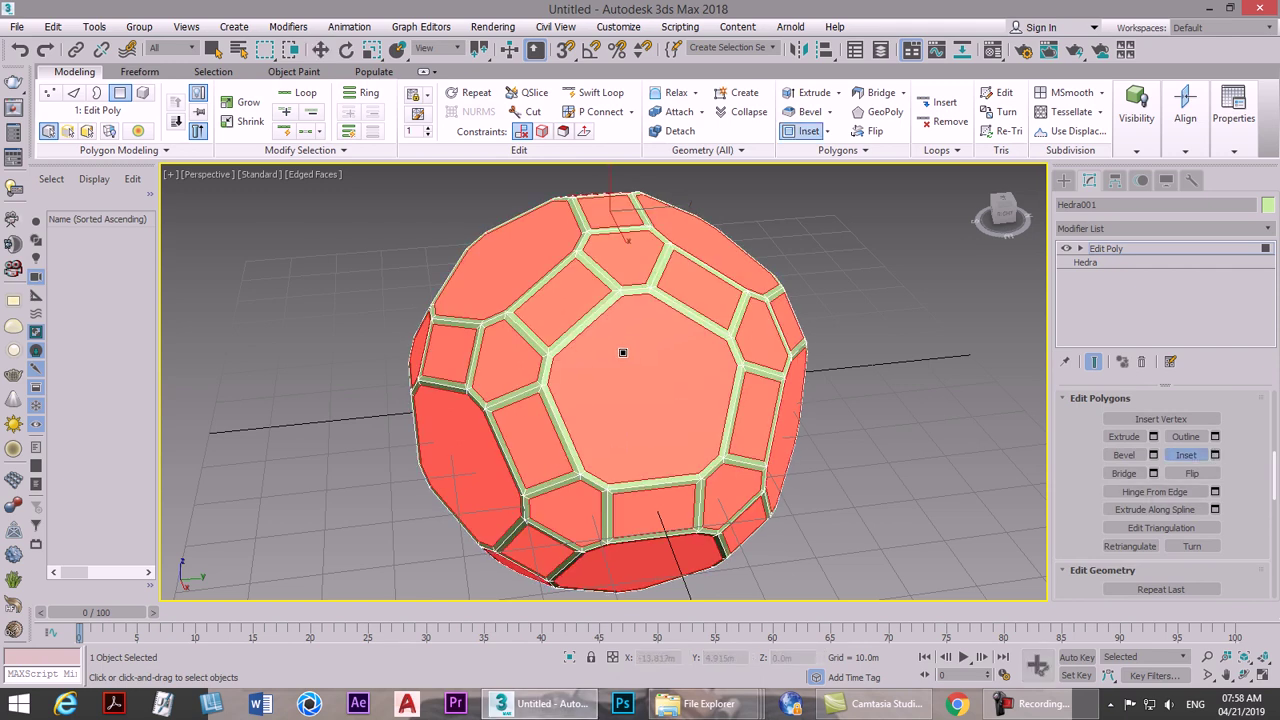
key("Delete")
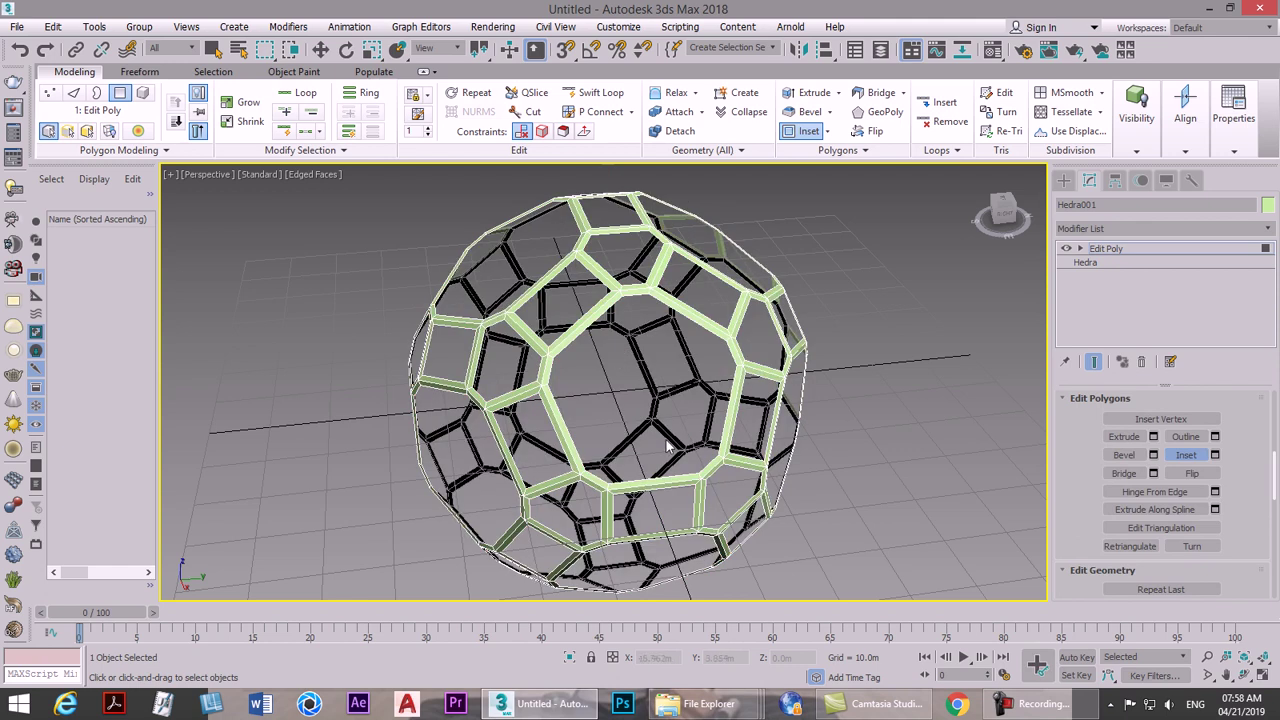
Step: Clone the lattice sphere as an independent copy named Hedra002
right_click(714, 400)
left_click(727, 413)
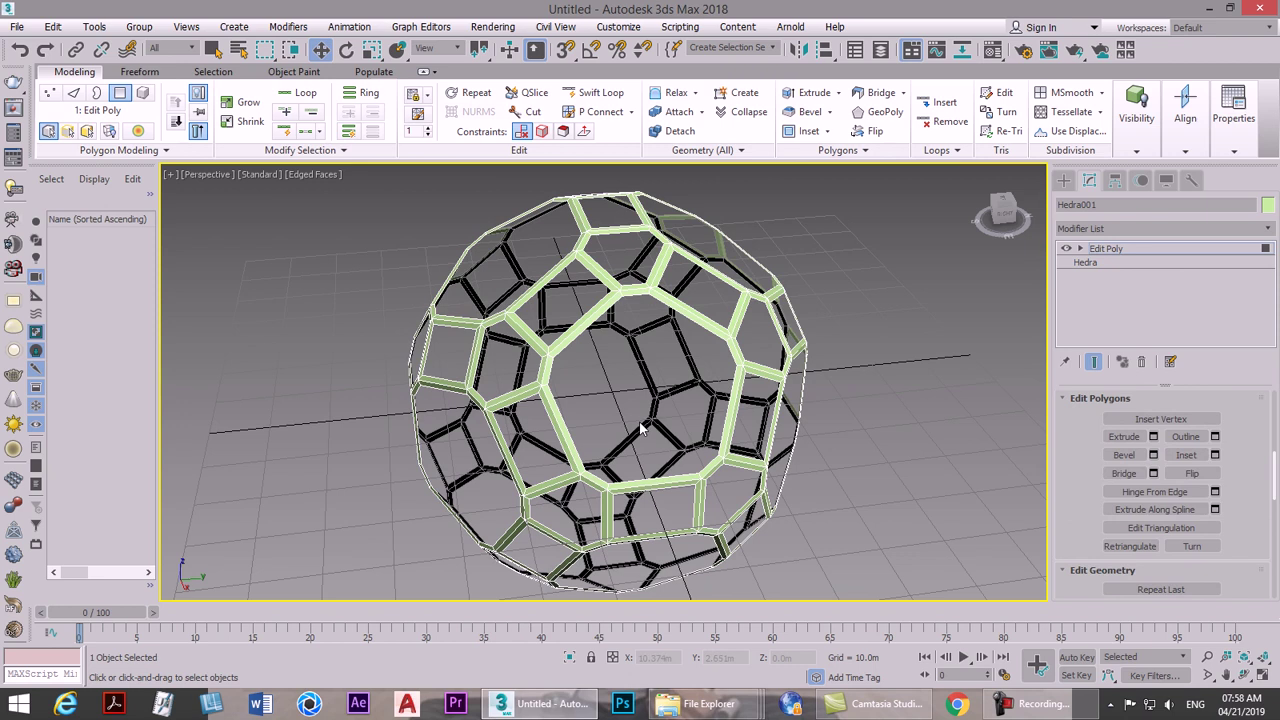
right_click(648, 296)
left_click(668, 305)
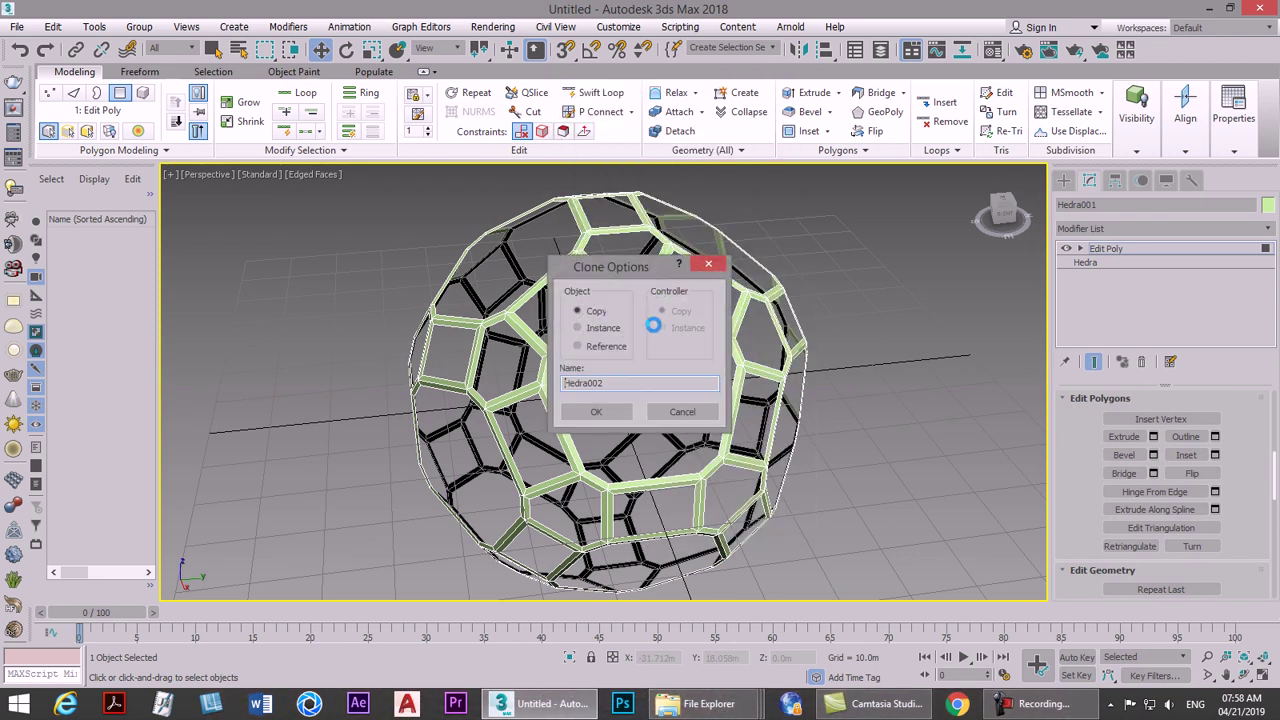
left_click(596, 412)
Step: Scale Hedra002 uniformly to about 67.8% and rotate it −30.58° around Z
left_click(371, 49)
left_click_drag(621, 222, 498, 193)
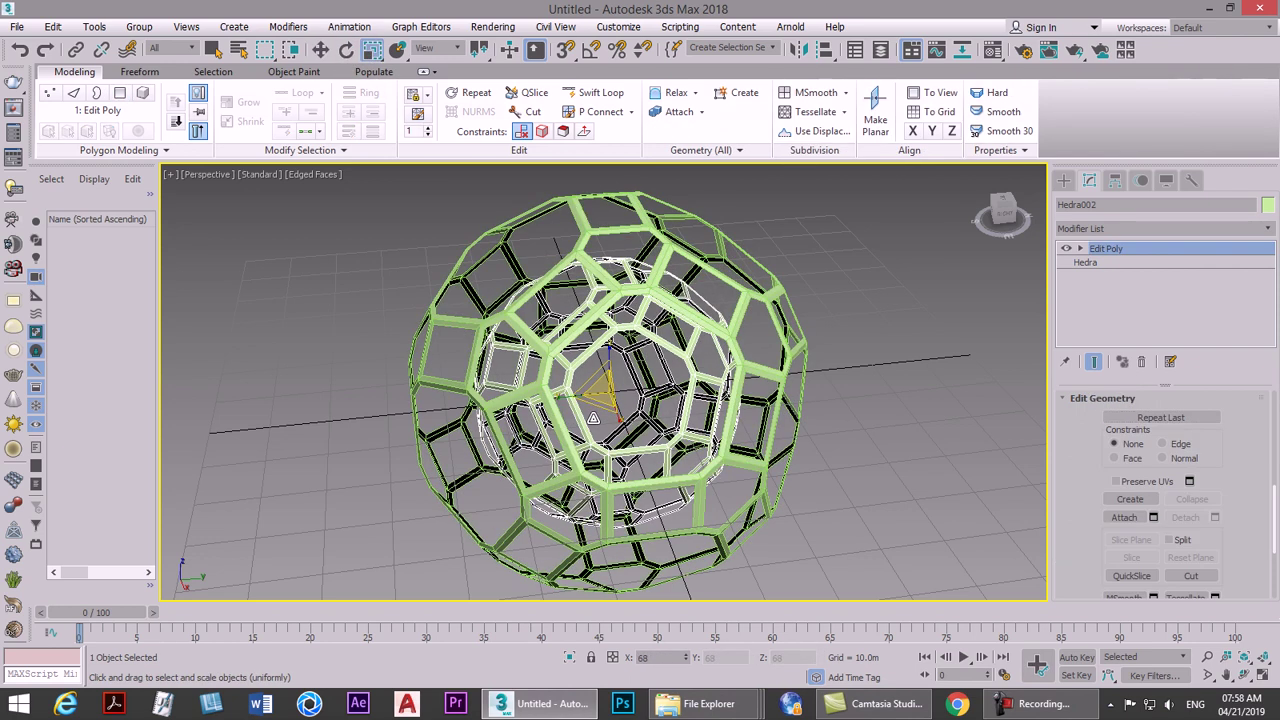
left_click(346, 49)
mouse_move(614, 428)
left_mouse_down()
mouse_move(560, 410)
mouse_move(573, 406)
left_mouse_up()
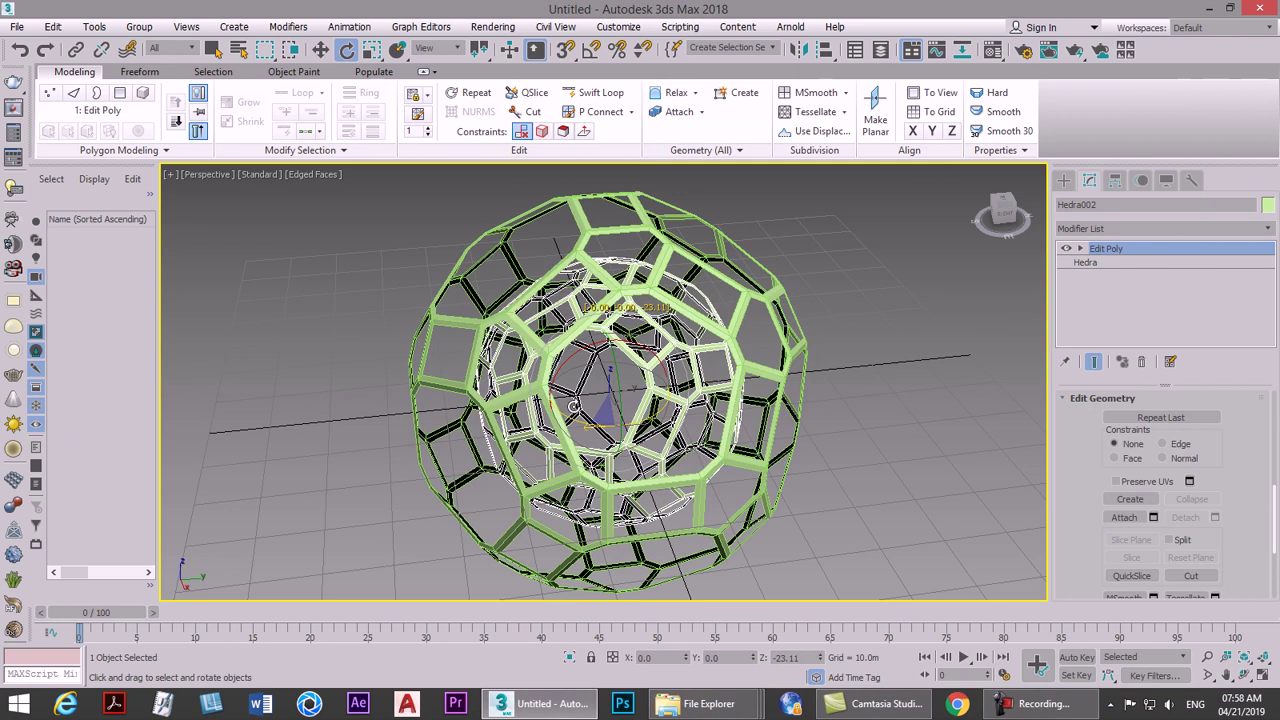
right_click(614, 400)
left_click(650, 410)
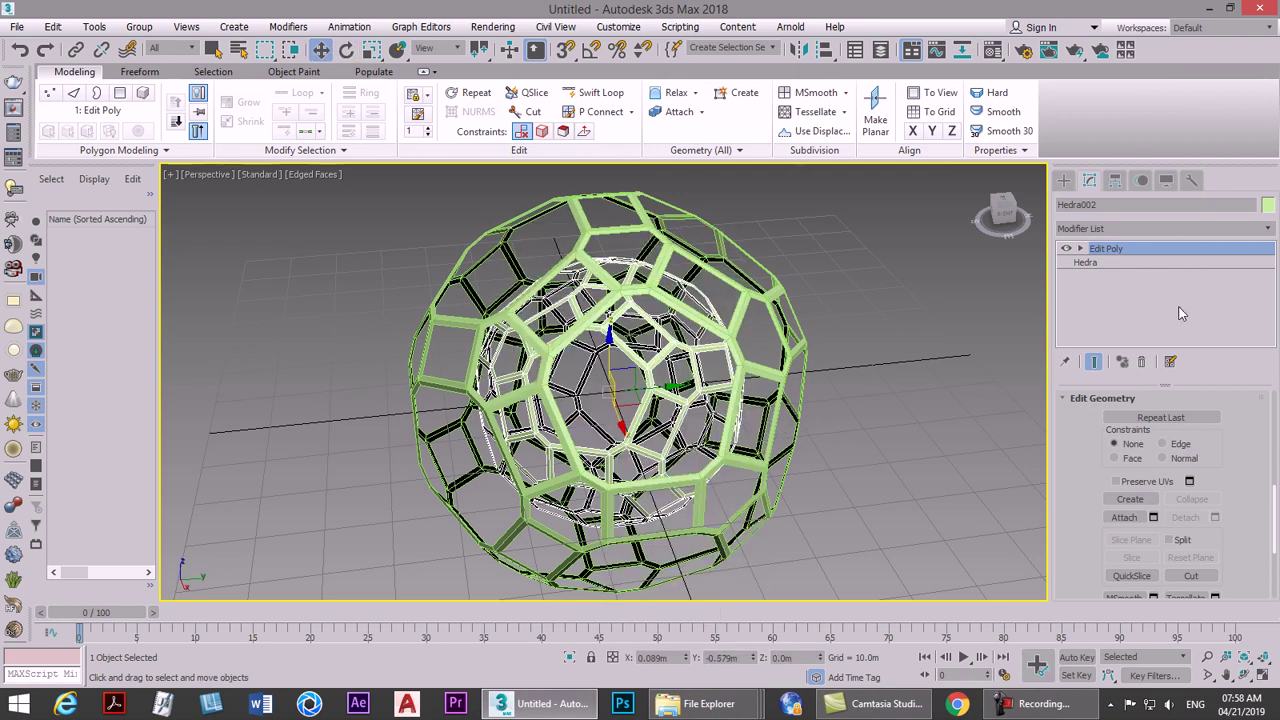
Step: Give Hedra002 a Normal modifier with Flip Normals on, then select Hedra001
left_click(1131, 230)
key("n")
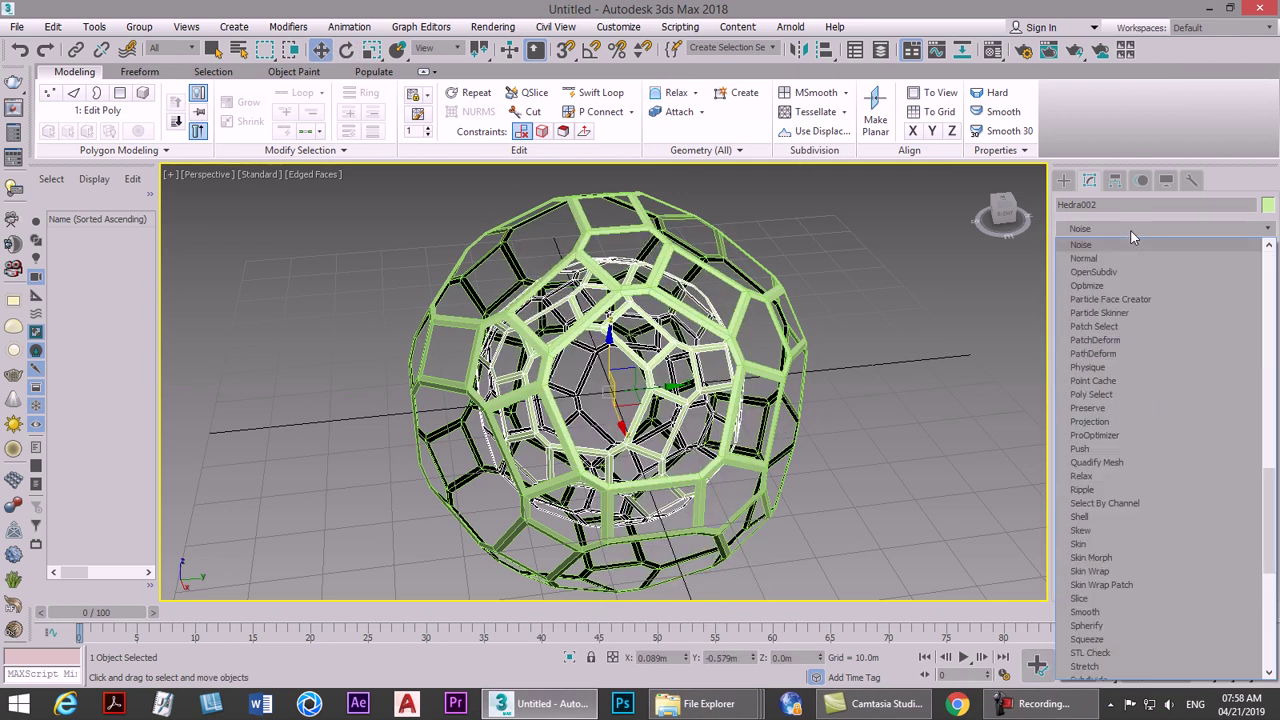
left_click(1103, 254)
scroll(694, 374, "up", 1)
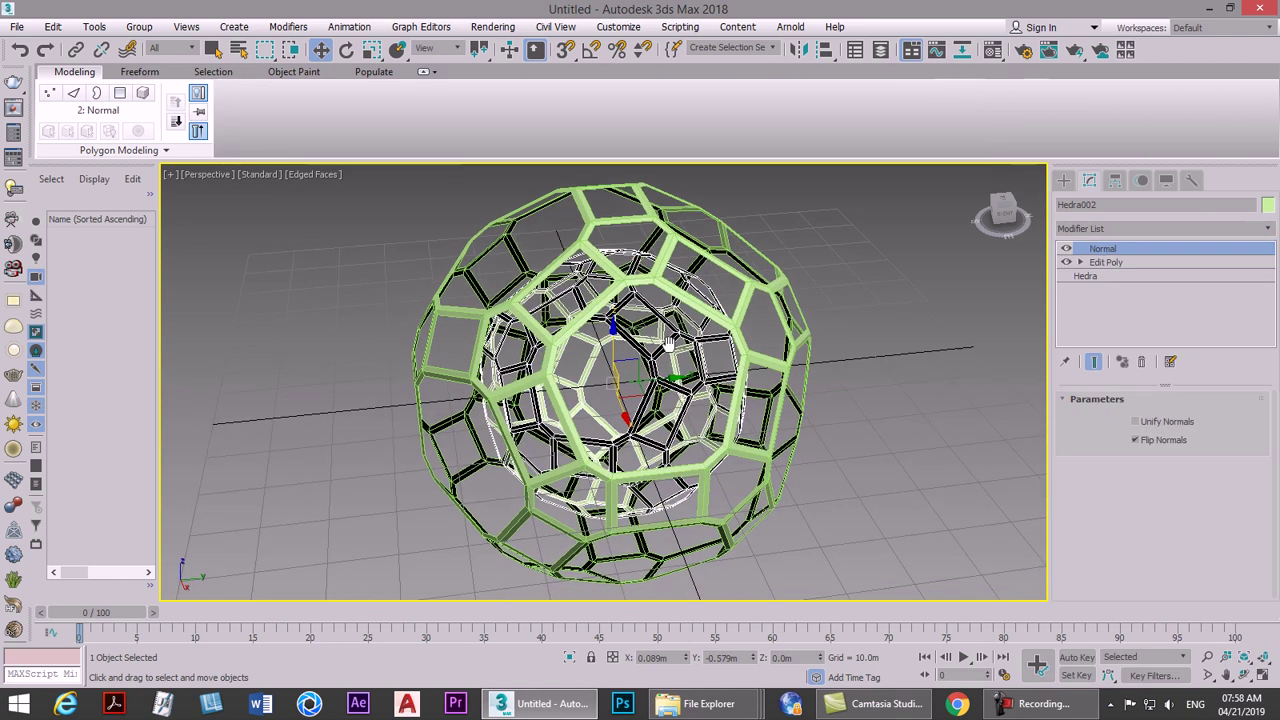
scroll(694, 374, "up", 3)
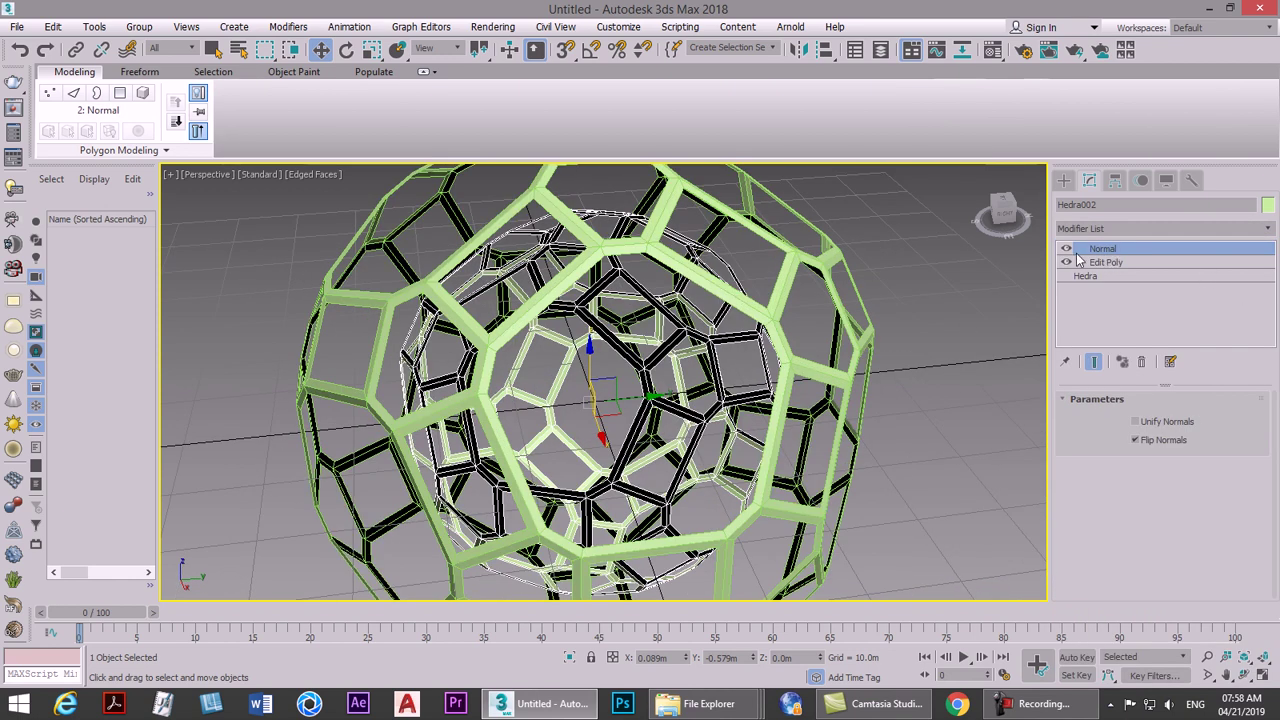
left_click(1100, 230)
key("n")
key("Escape")
left_click(809, 262)
Step: Attach the inner copy Hedra002 to the outer sphere Hedra001
scroll(1088, 490, "down", 3)
scroll(1097, 502, "down", 2)
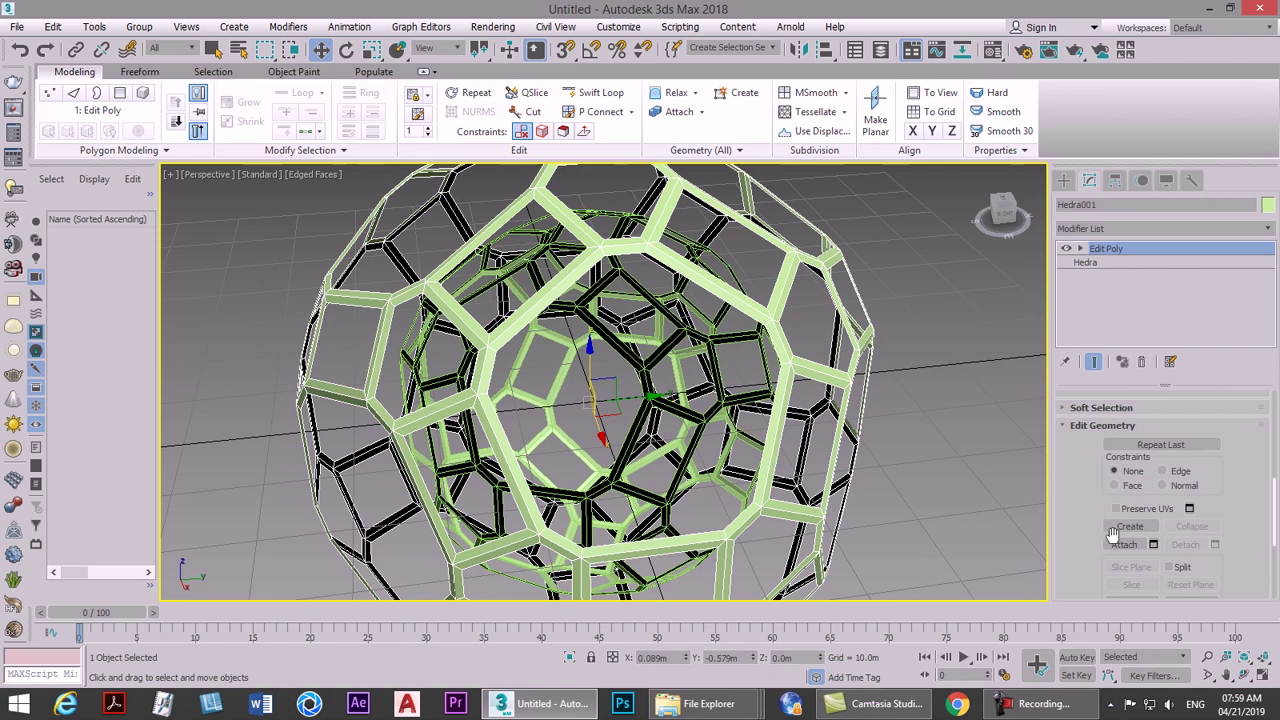
left_click(1118, 543)
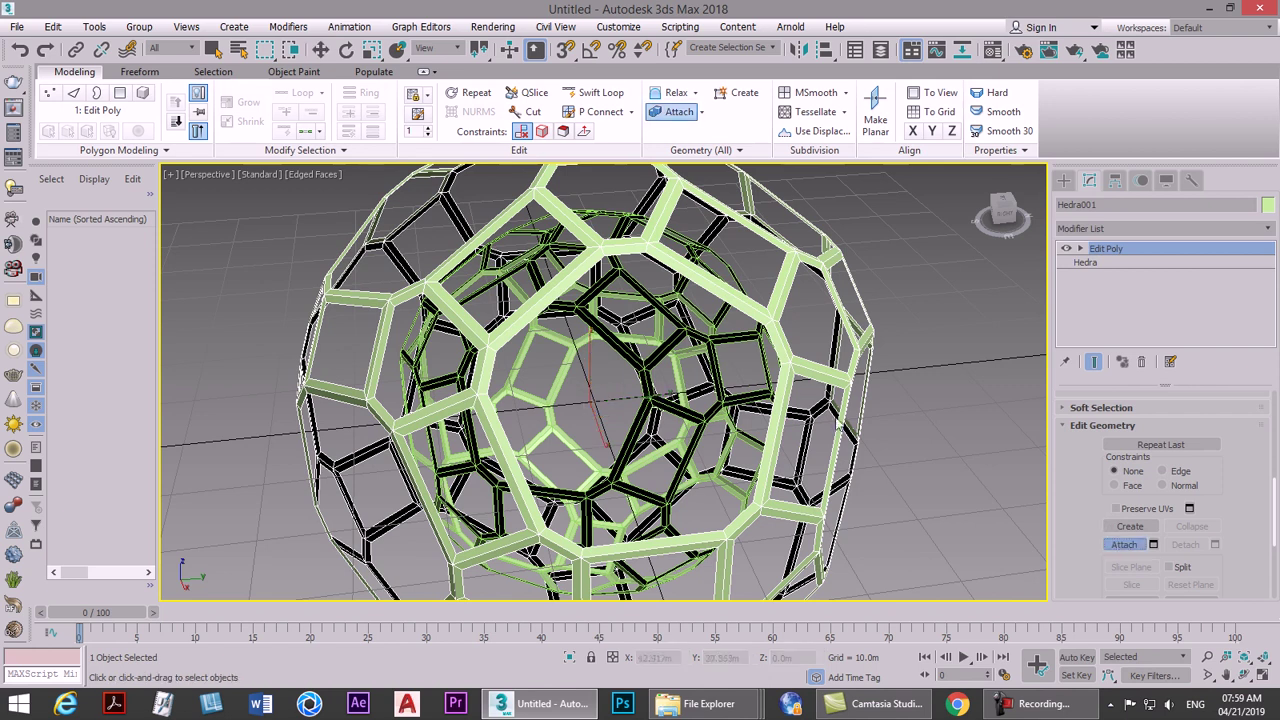
left_click(731, 345)
Step: At Border level, select the large inner border loop and extend to all similar borders
left_click(1079, 249)
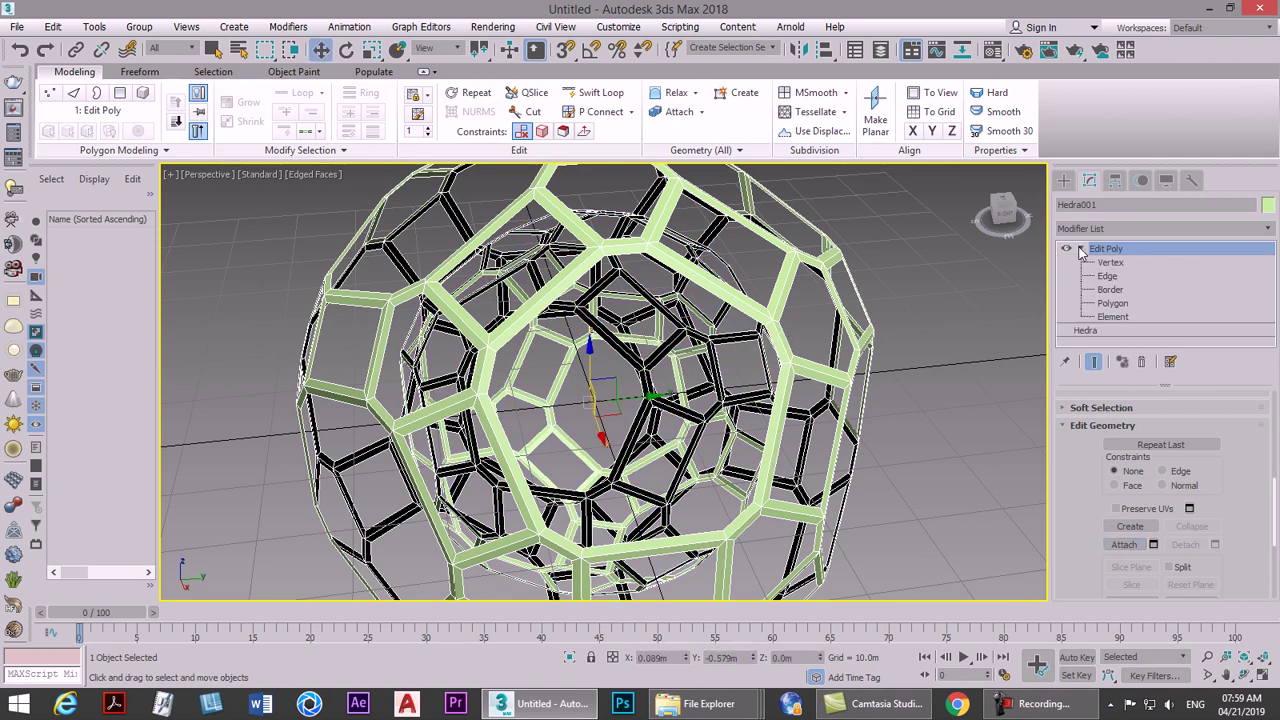
left_click(1108, 289)
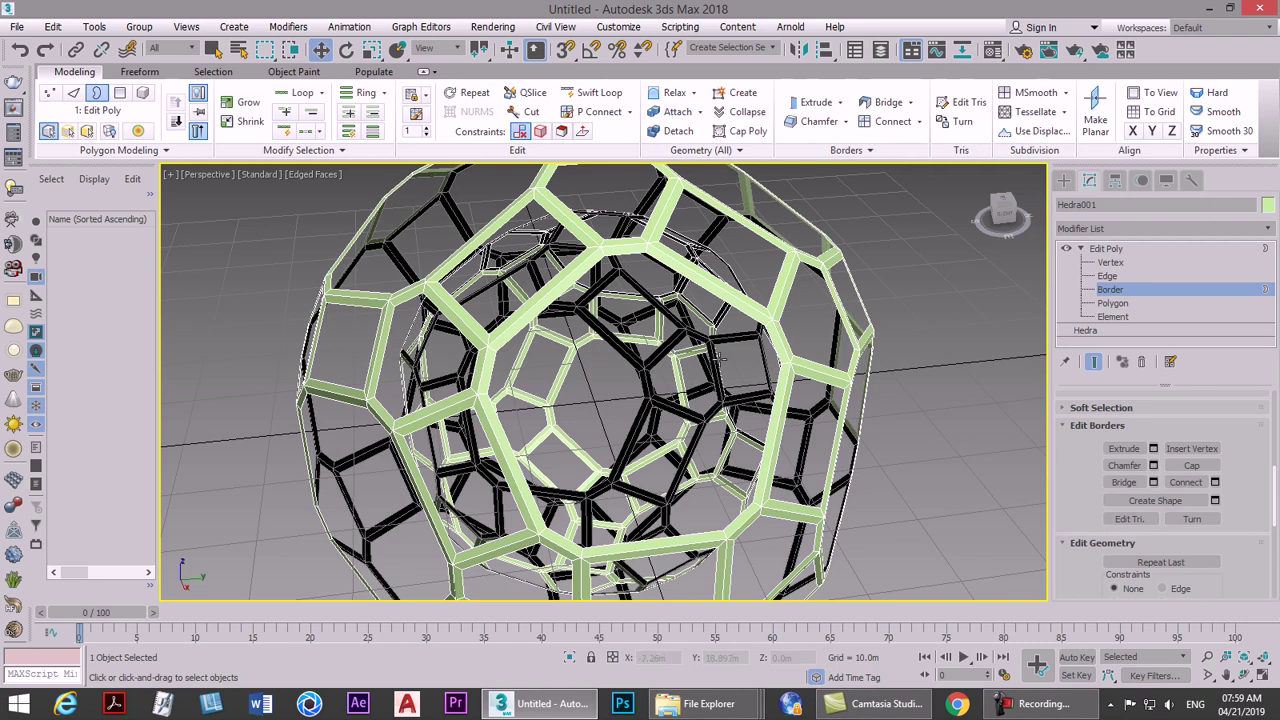
left_click(641, 376)
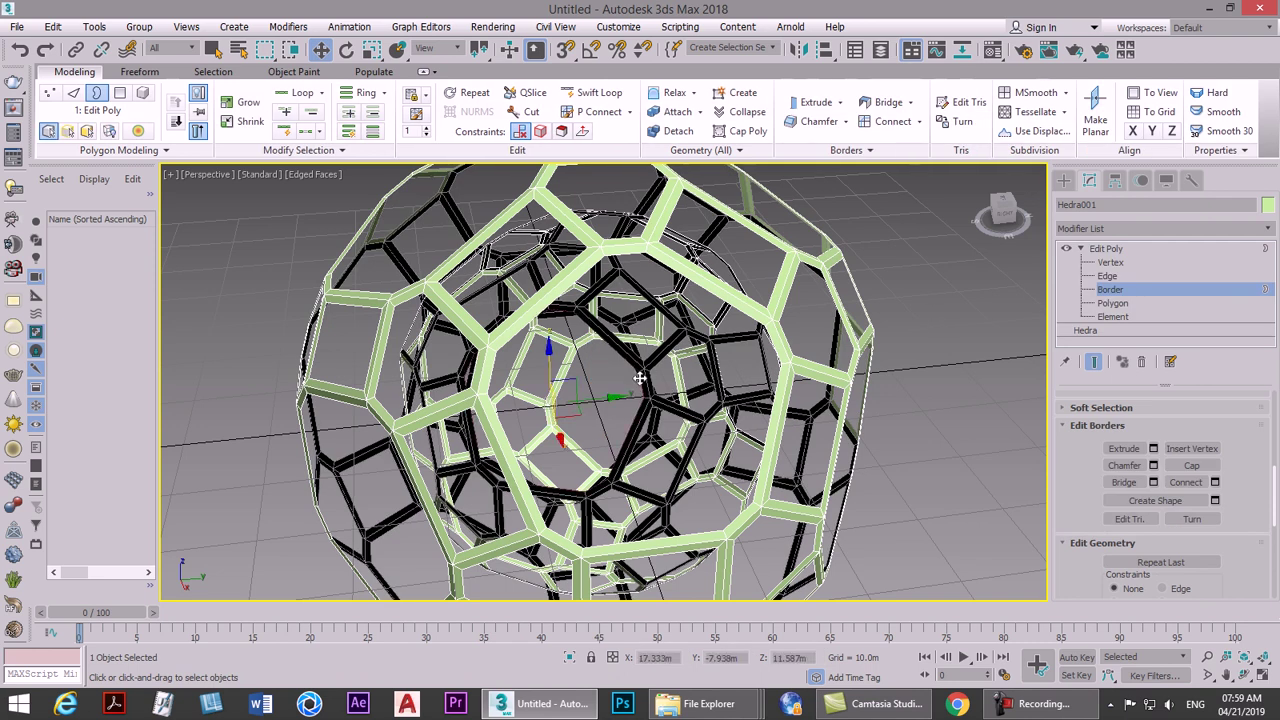
left_click(743, 316)
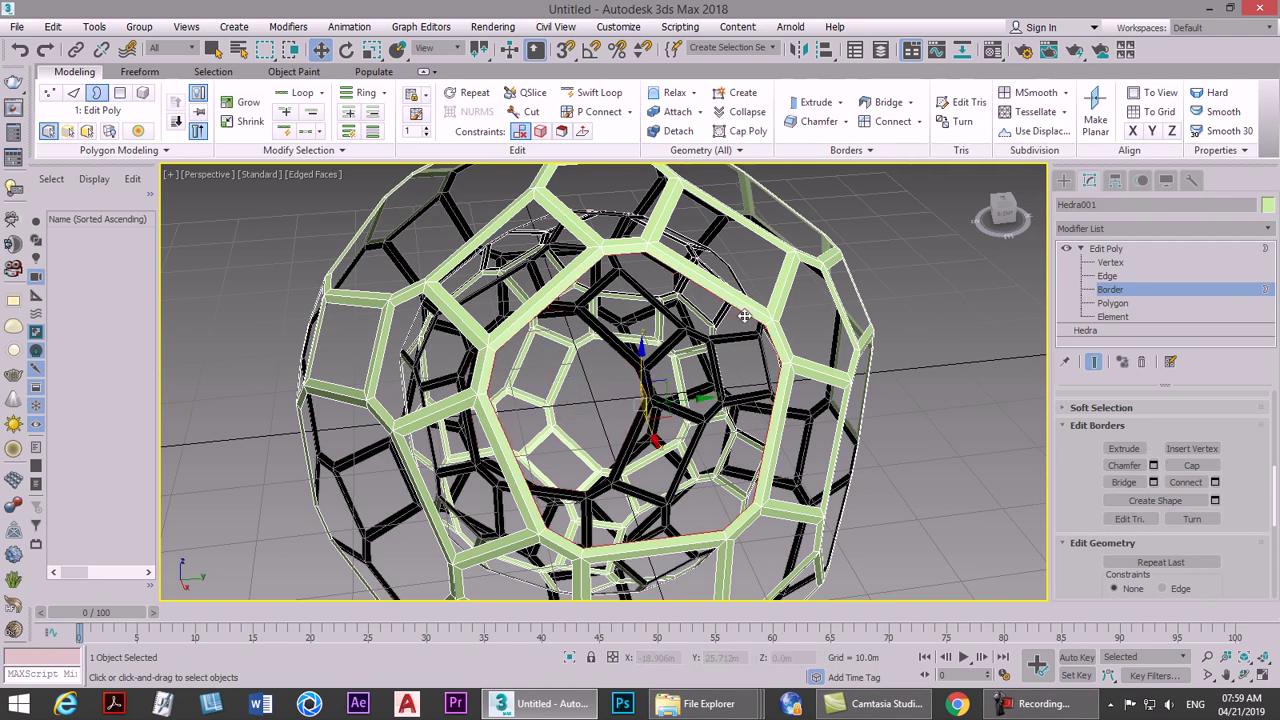
left_click(298, 150)
left_click(276, 192)
Step: Bridge the selected border loops into tunnels and orbit to inspect them
middle_click_drag(709, 443, 716, 430, "alt")
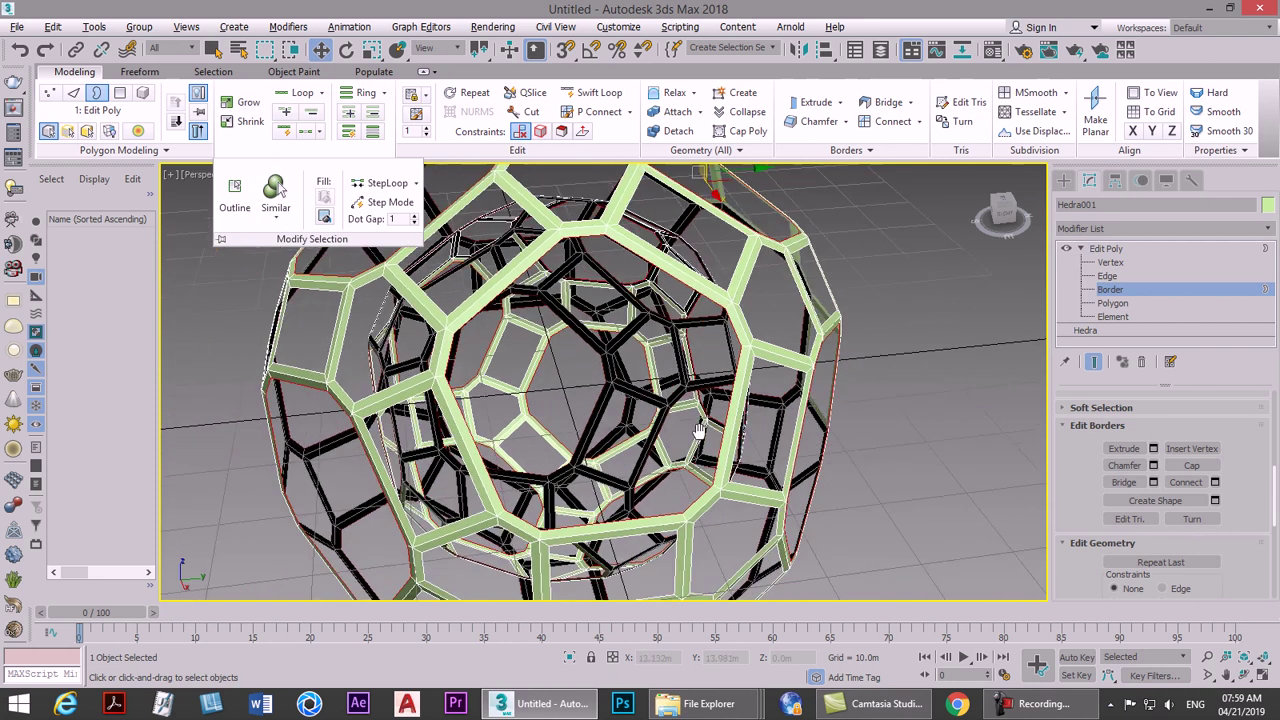
left_click(1126, 478)
left_click(1240, 677)
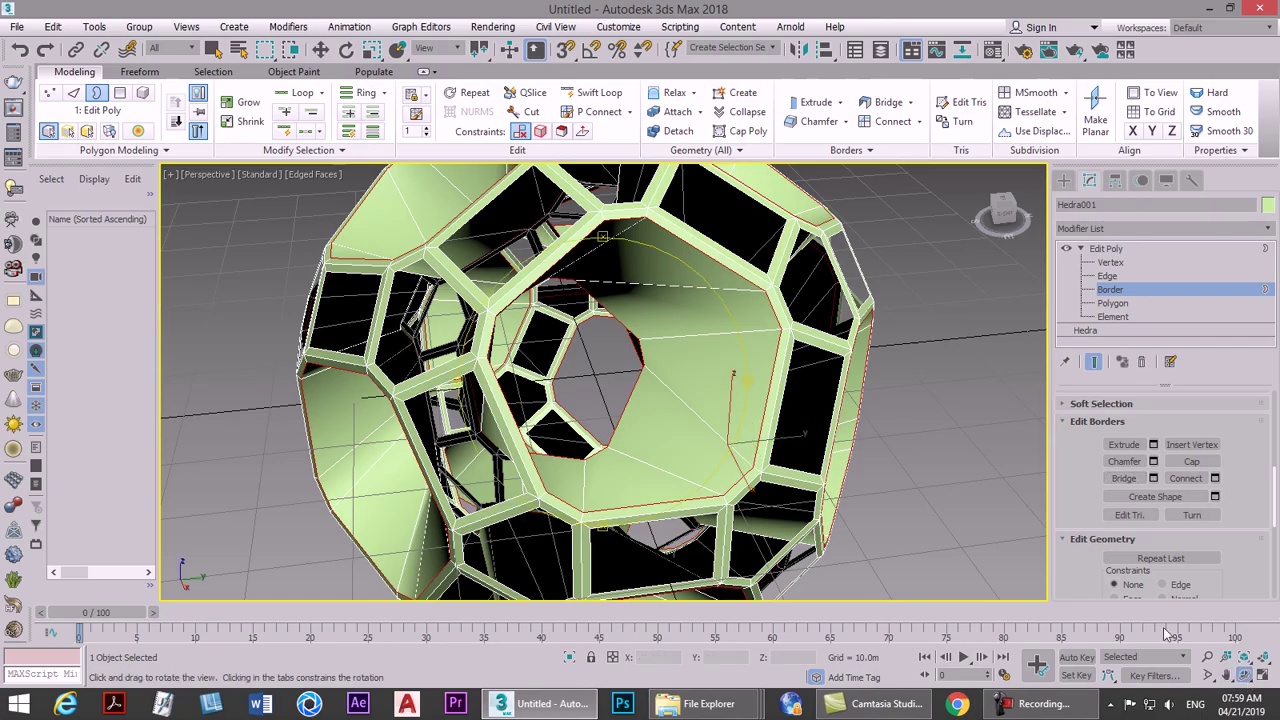
mouse_move(655, 413)
left_mouse_down()
mouse_move(799, 408)
mouse_move(619, 423)
left_mouse_up()
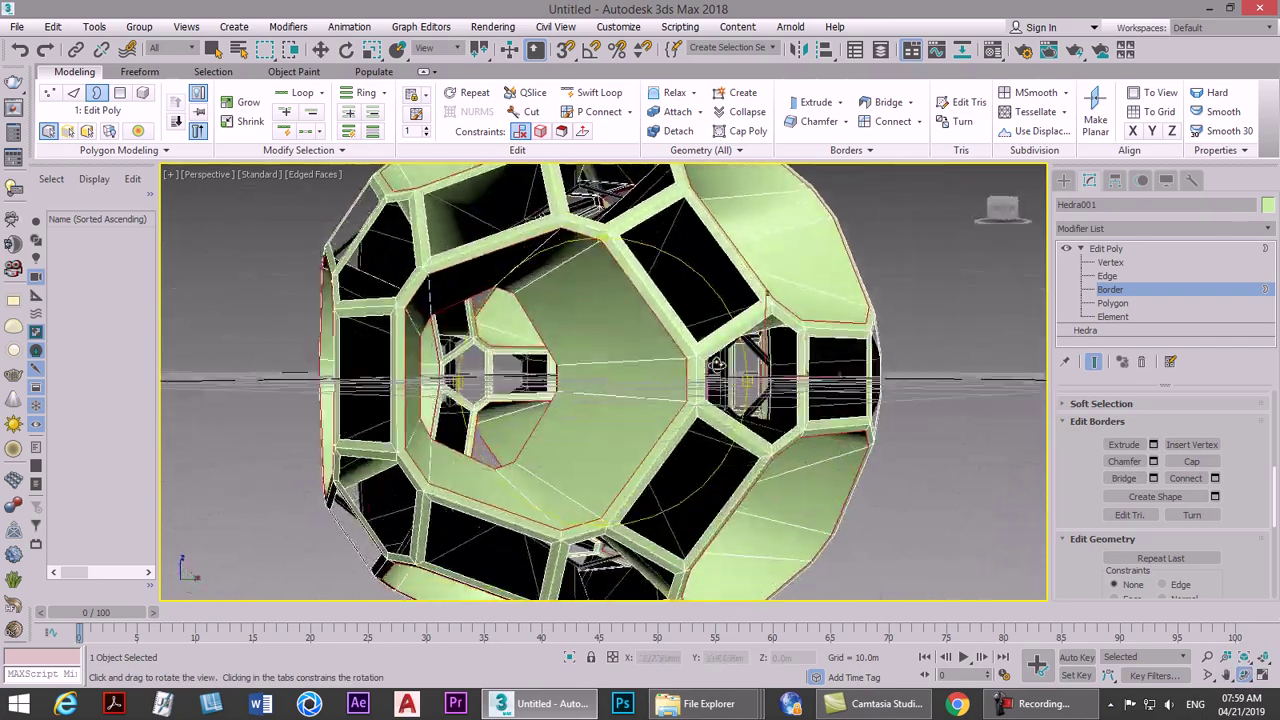
mouse_move(619, 423)
left_mouse_down()
mouse_move(614, 390)
mouse_move(450, 407)
left_mouse_up()
scroll(614, 390, "down", 5)
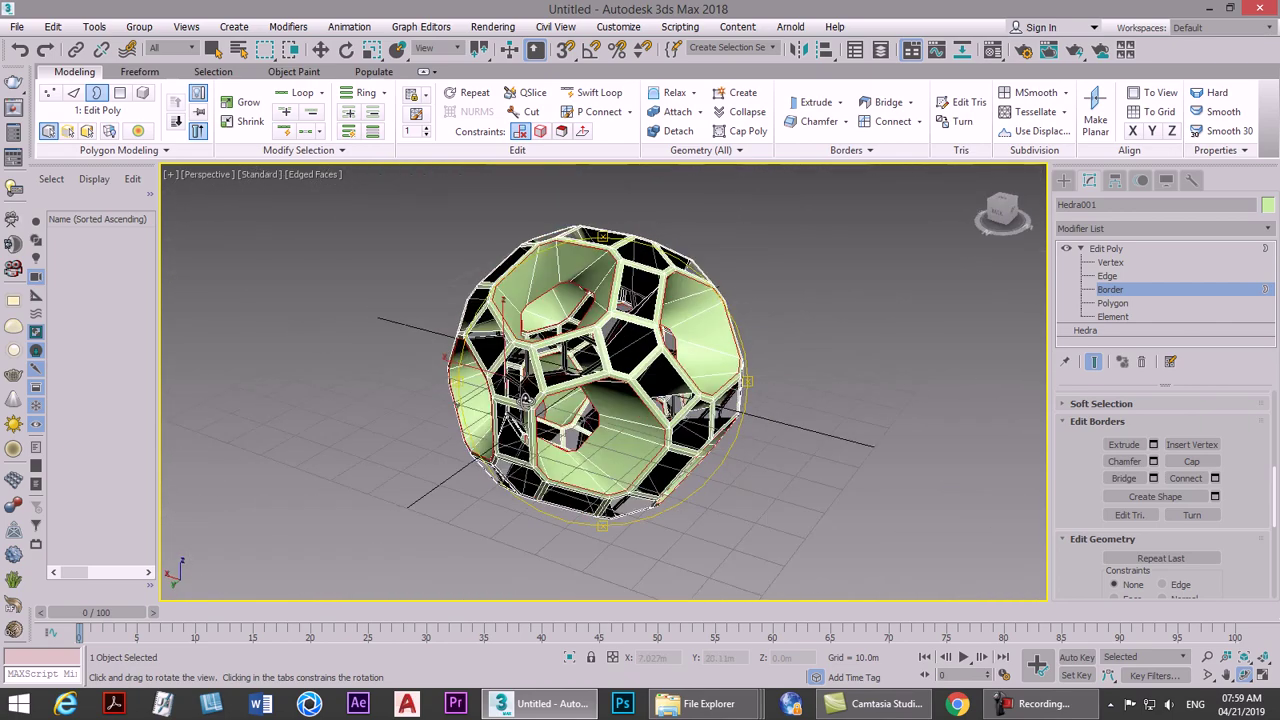
left_click_drag(450, 407, 594, 283)
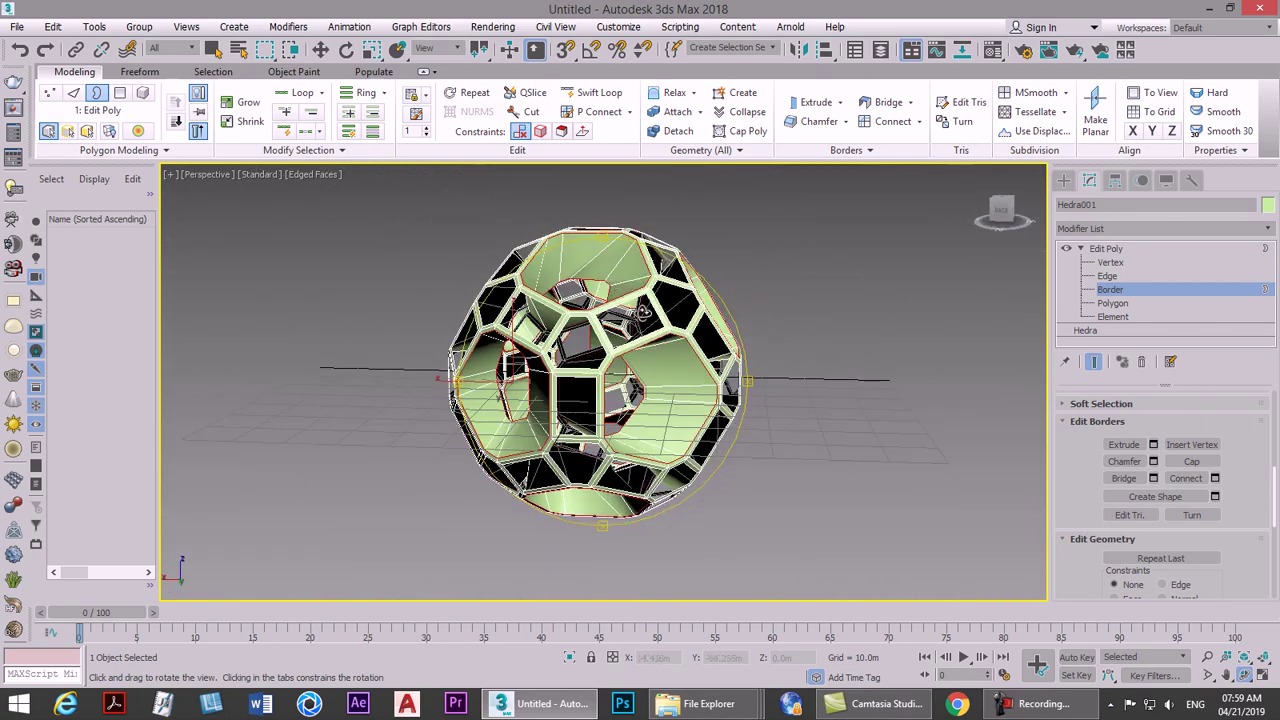
scroll(594, 283, "up", 5)
Step: Select a hexagonal opening's border, extend to similar borders, and bridge them
key("w")
left_click(719, 332)
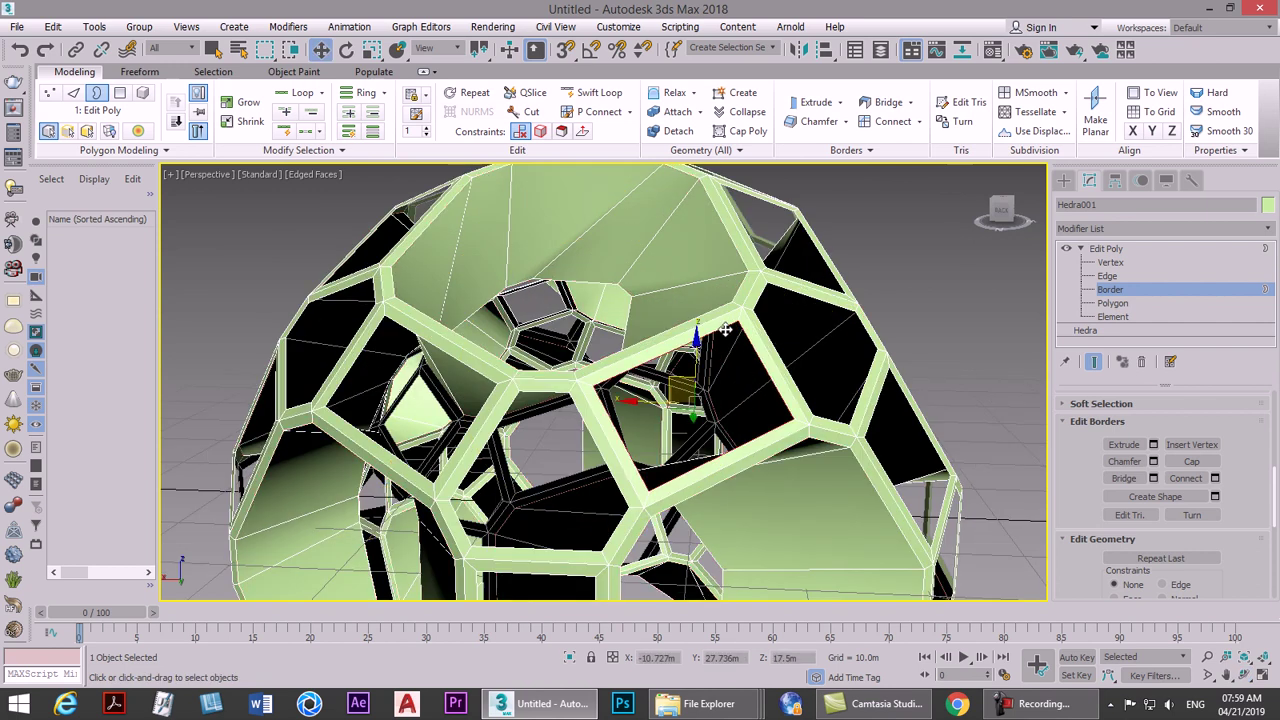
scroll(658, 345, "down", 2)
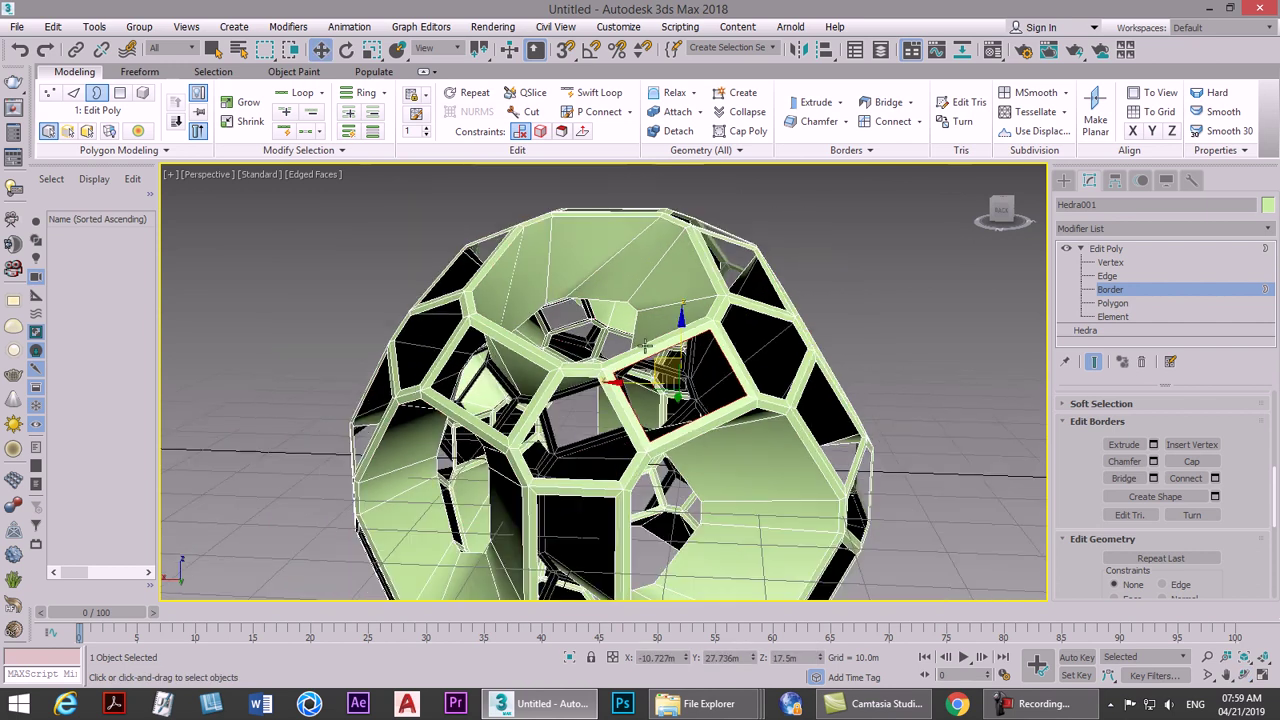
left_click(299, 150)
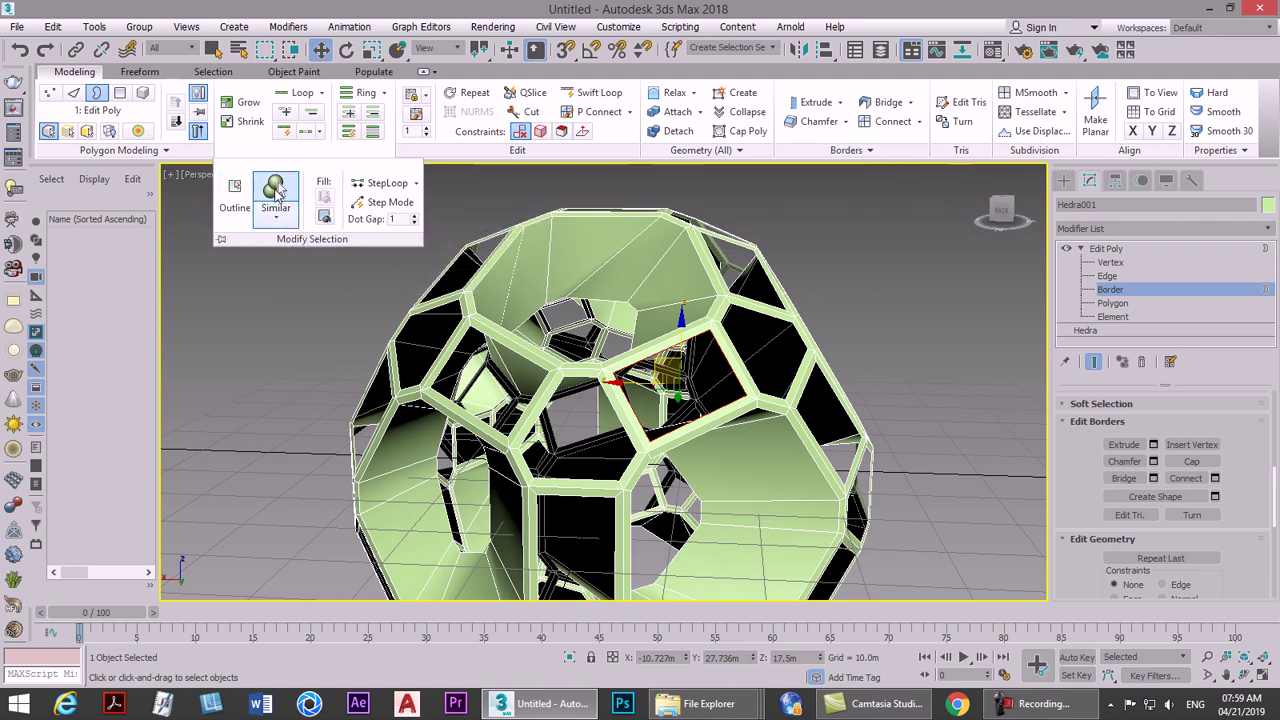
left_click(279, 196)
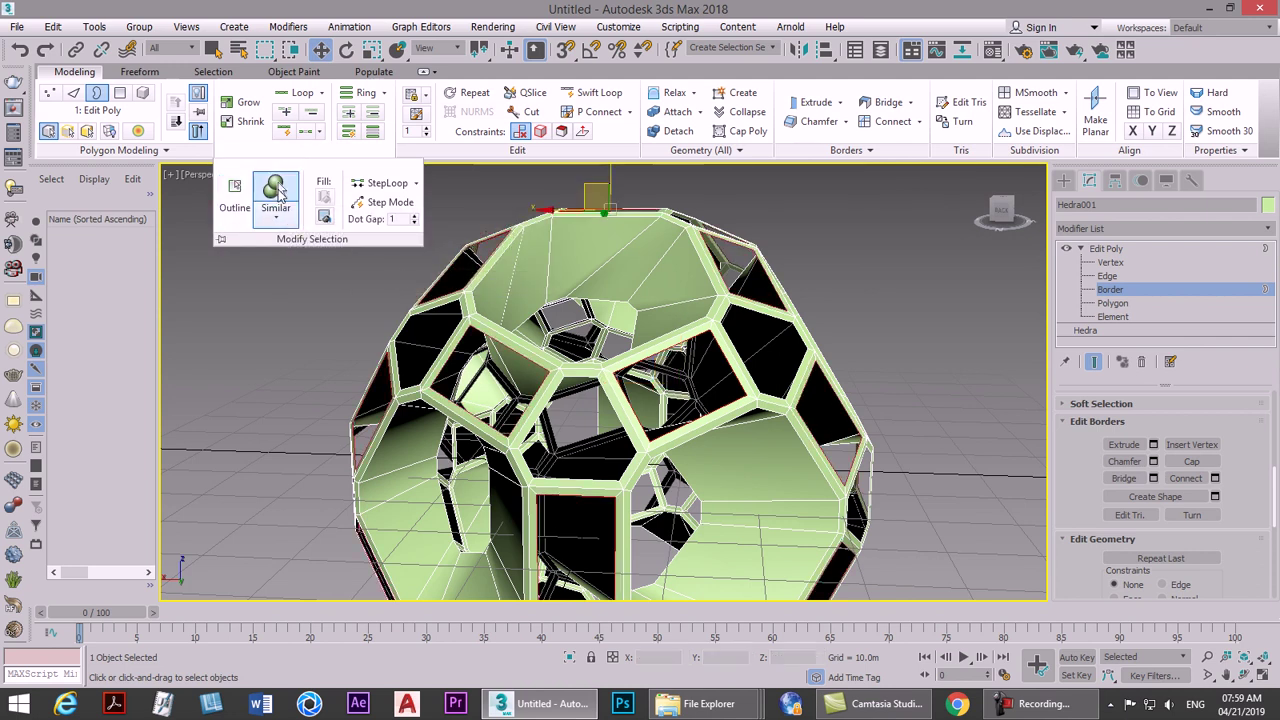
left_click(1124, 478)
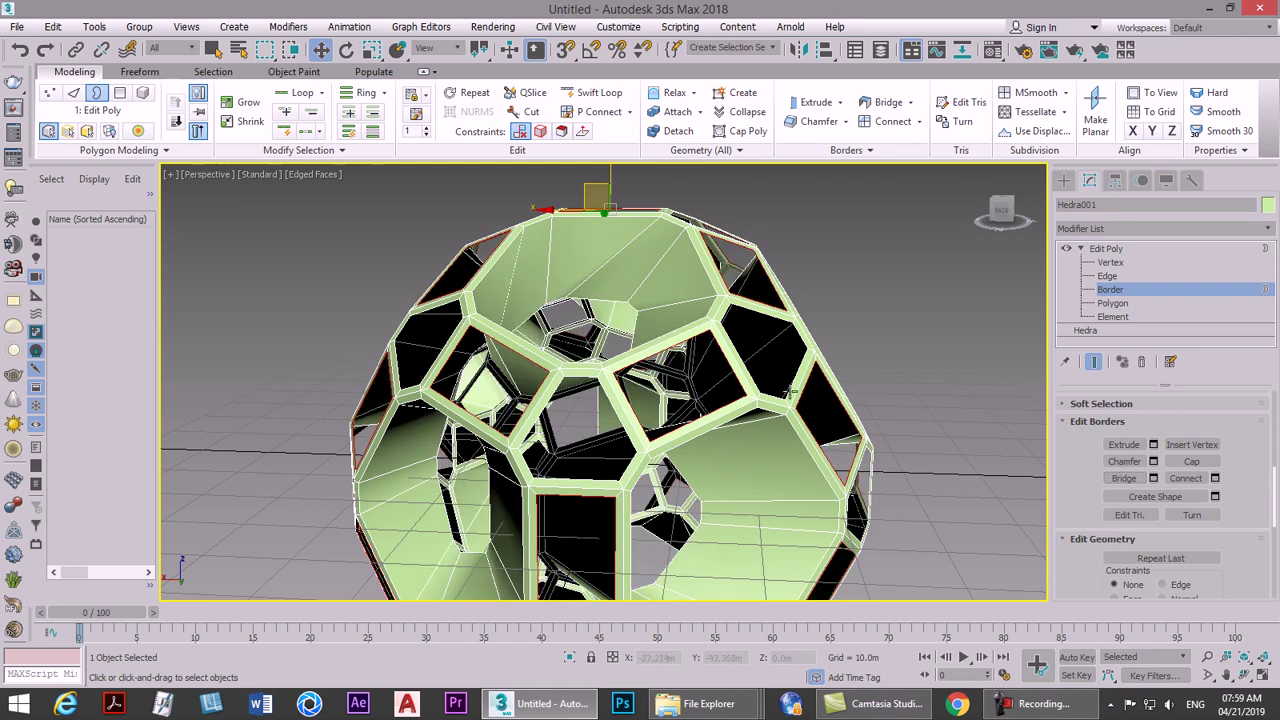
Step: Select another border and orbit around the whole bridged lattice to inspect it
middle_click_drag(790, 392, 950, 490, "alt")
left_click(694, 360)
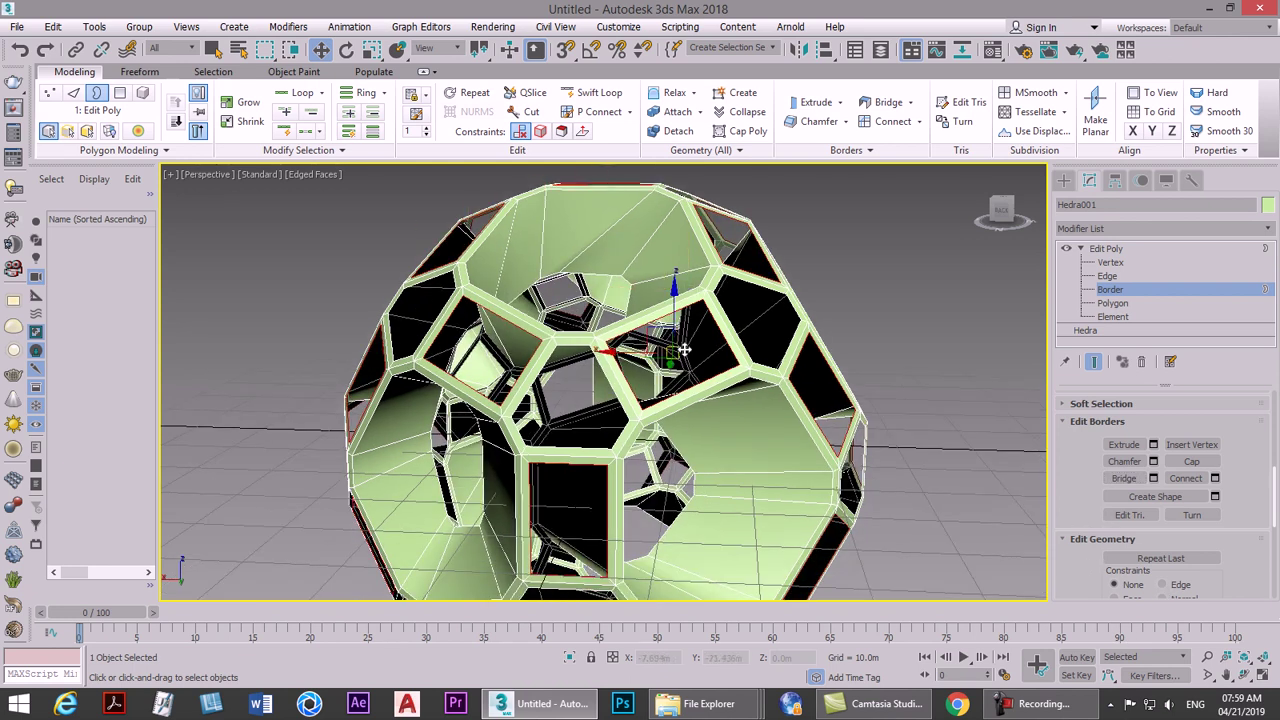
scroll(1067, 478, "down", 2)
scroll(1150, 470, "down", 2)
scroll(1204, 456, "down", 2)
left_click(1246, 675)
mouse_move(760, 420)
left_mouse_down()
mouse_move(735, 390)
mouse_move(601, 474)
mouse_move(823, 404)
mouse_move(615, 414)
mouse_move(603, 443)
mouse_move(566, 456)
left_mouse_up()
scroll(601, 474, "up", 5)
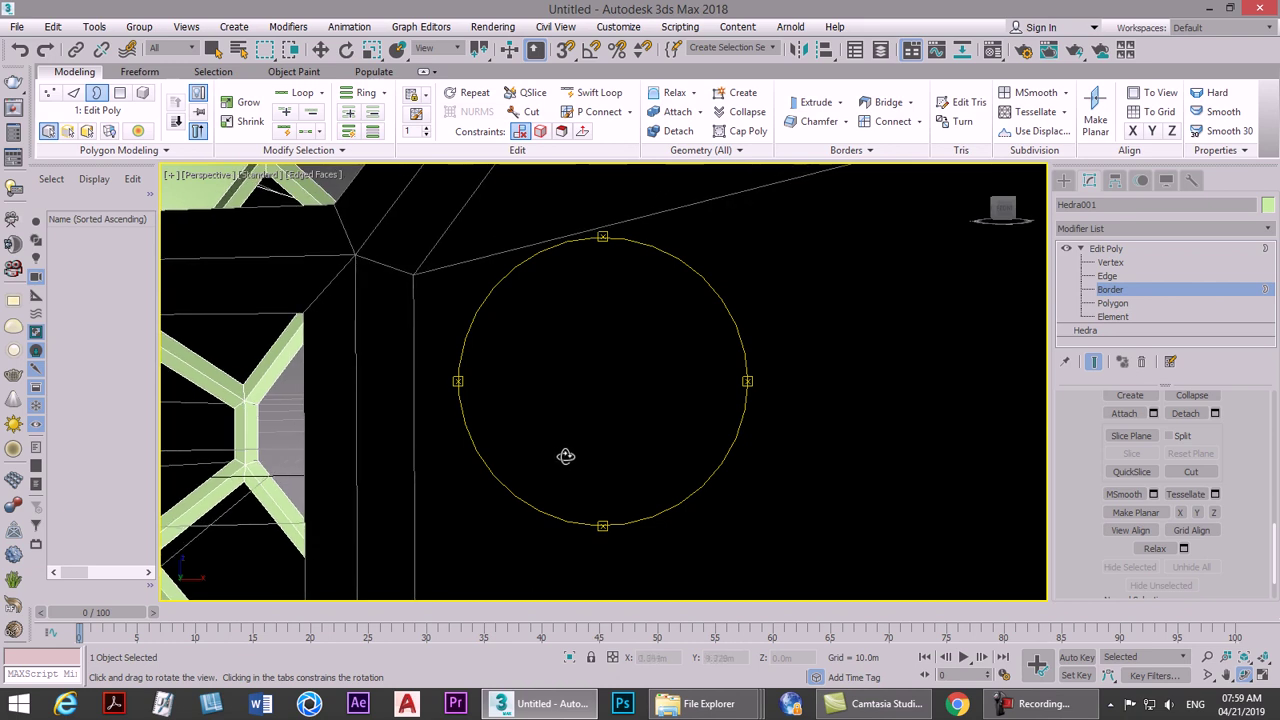
key("z")
mouse_move(583, 408)
left_mouse_down()
mouse_move(483, 399)
mouse_move(600, 410)
left_mouse_up()
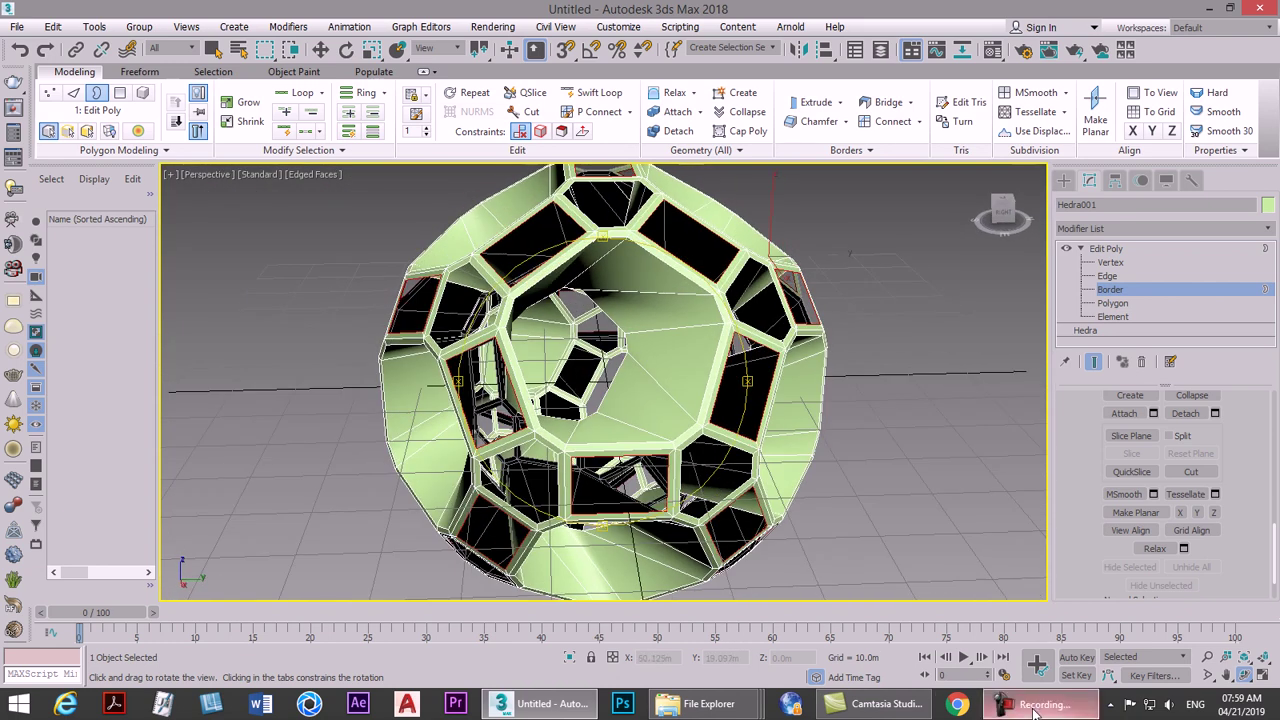
left_click(1040, 703)
left_click(1205, 630)
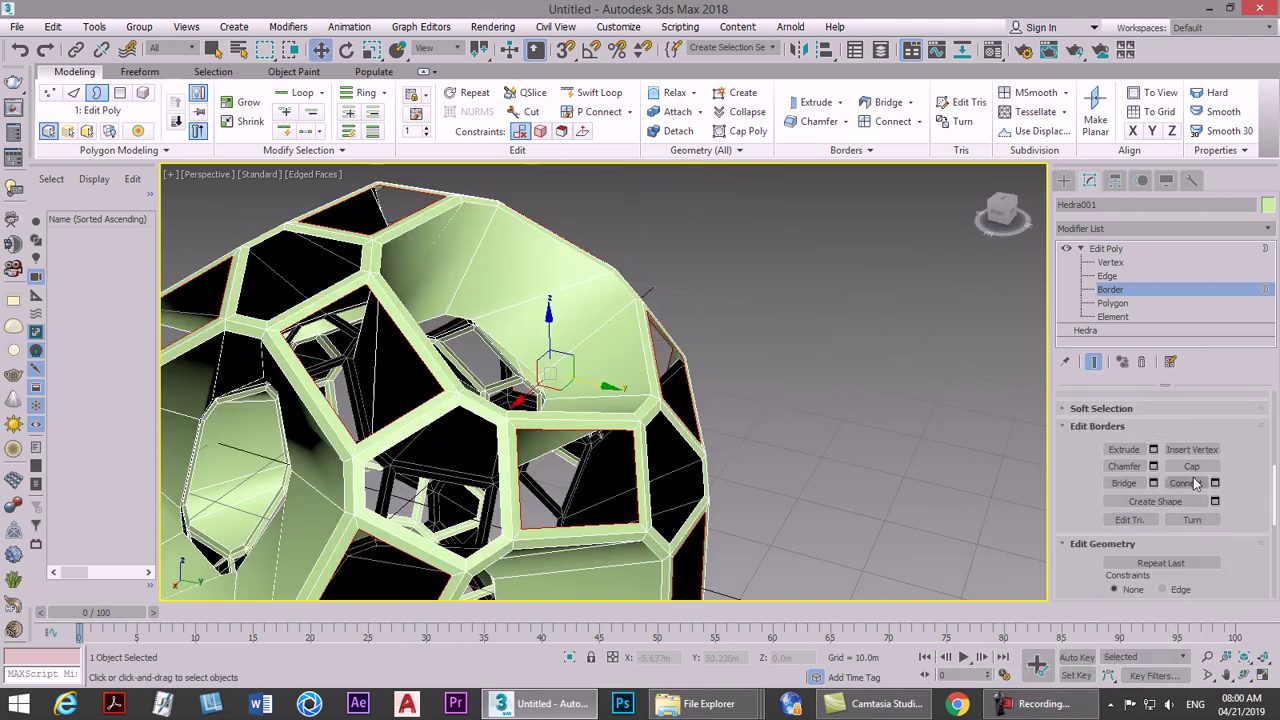
Step: Extrude the selected square-hole borders inward into the mesh
middle_click_drag(594, 511, 680, 440, "alt")
scroll(680, 440, "up", 3)
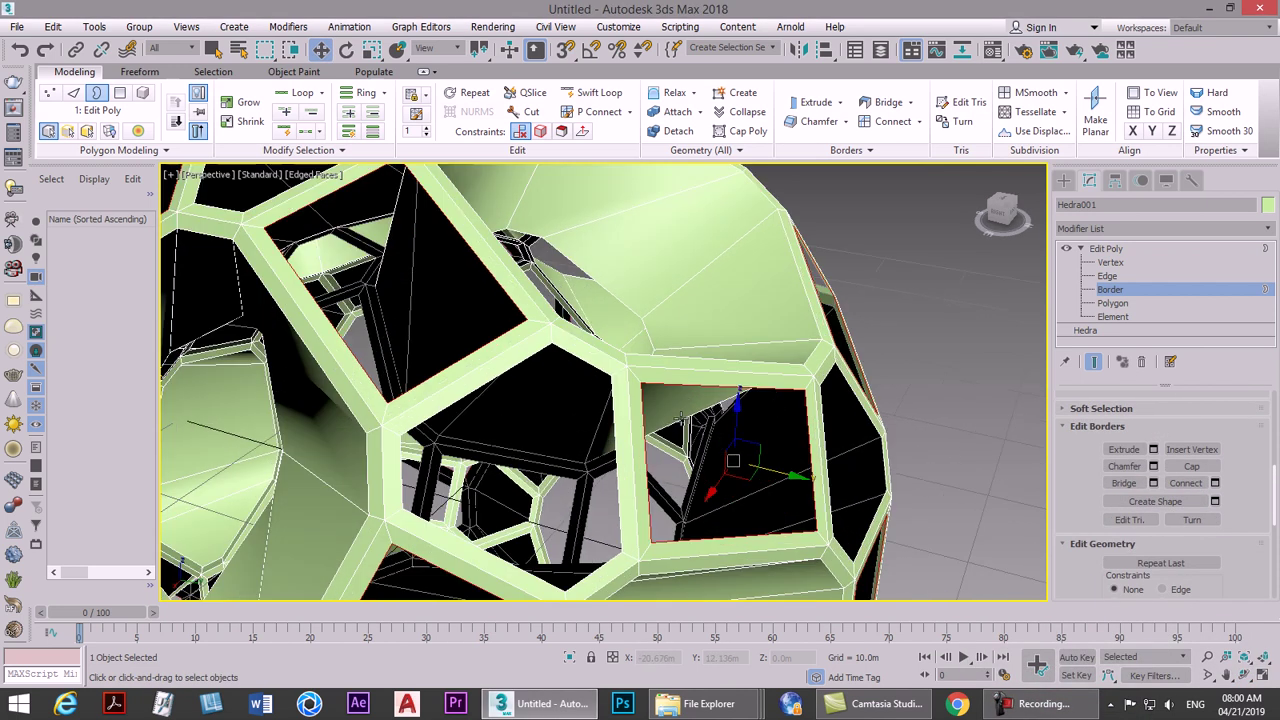
left_click(1123, 449)
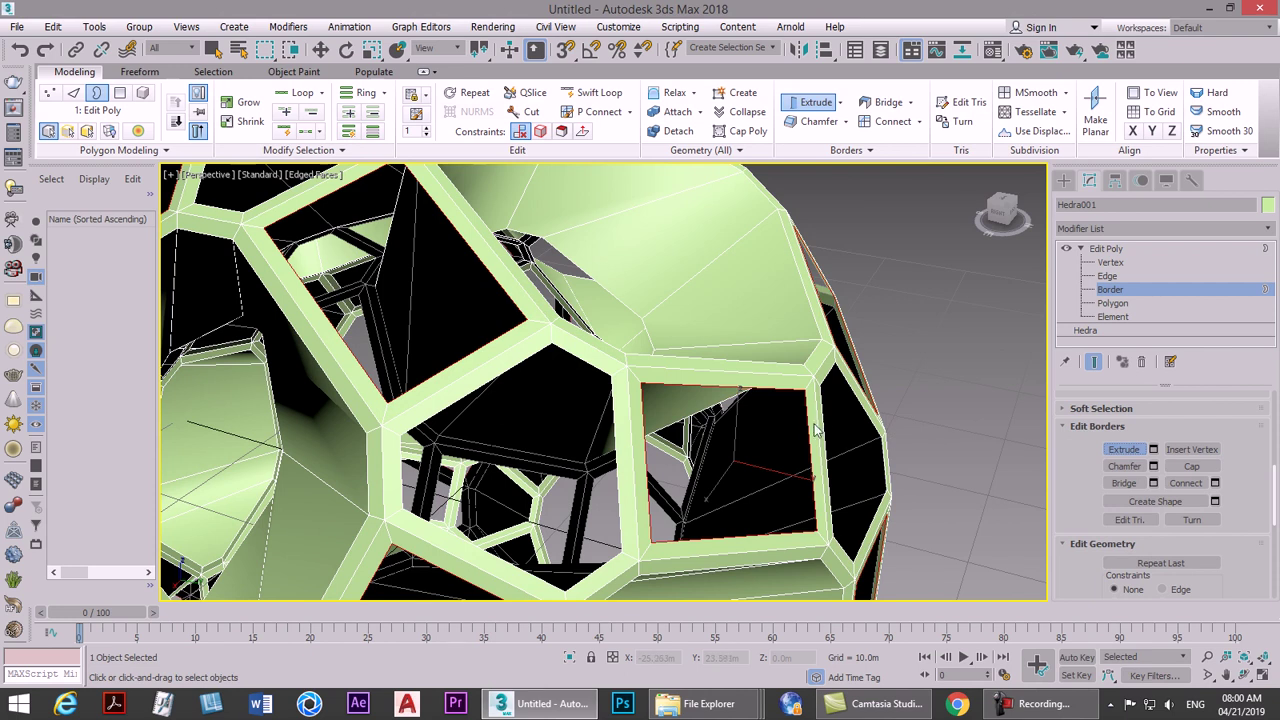
left_click_drag(806, 428, 804, 434)
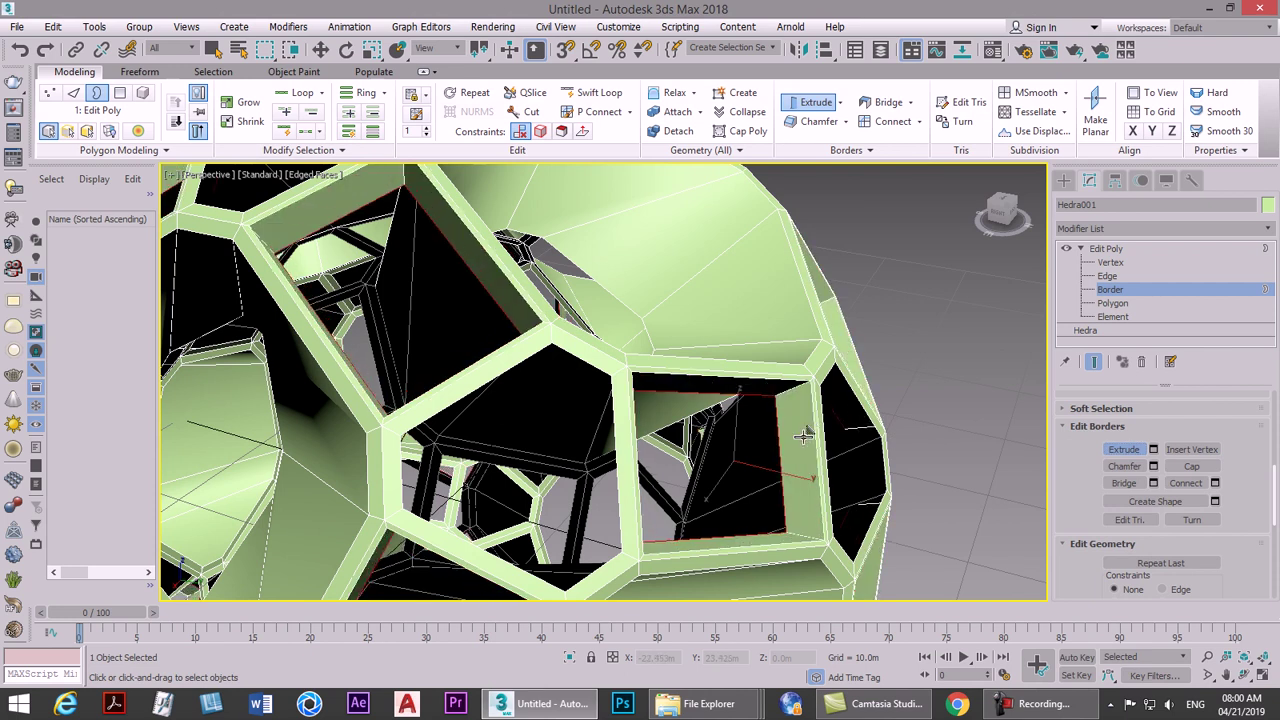
scroll(665, 403, "down", 5)
scroll(583, 372, "up", 4)
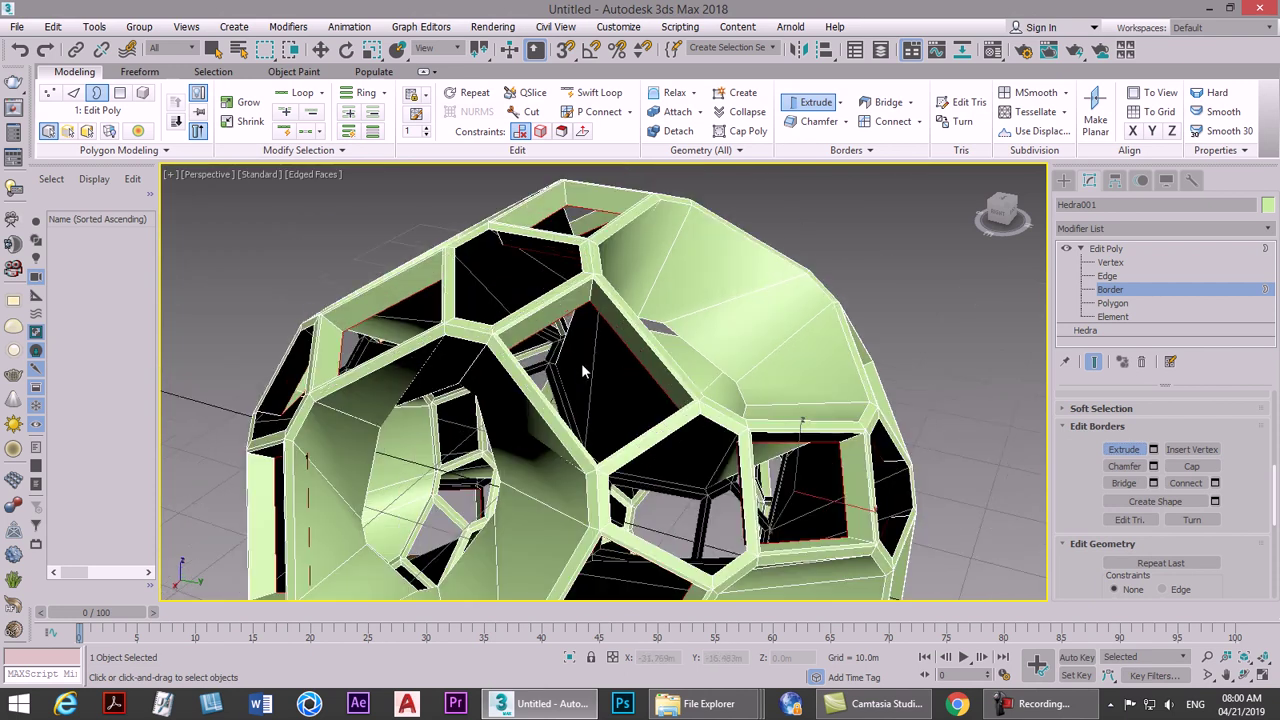
Step: Scale the hole borders and extrude them again into recessed openings
left_click(371, 49)
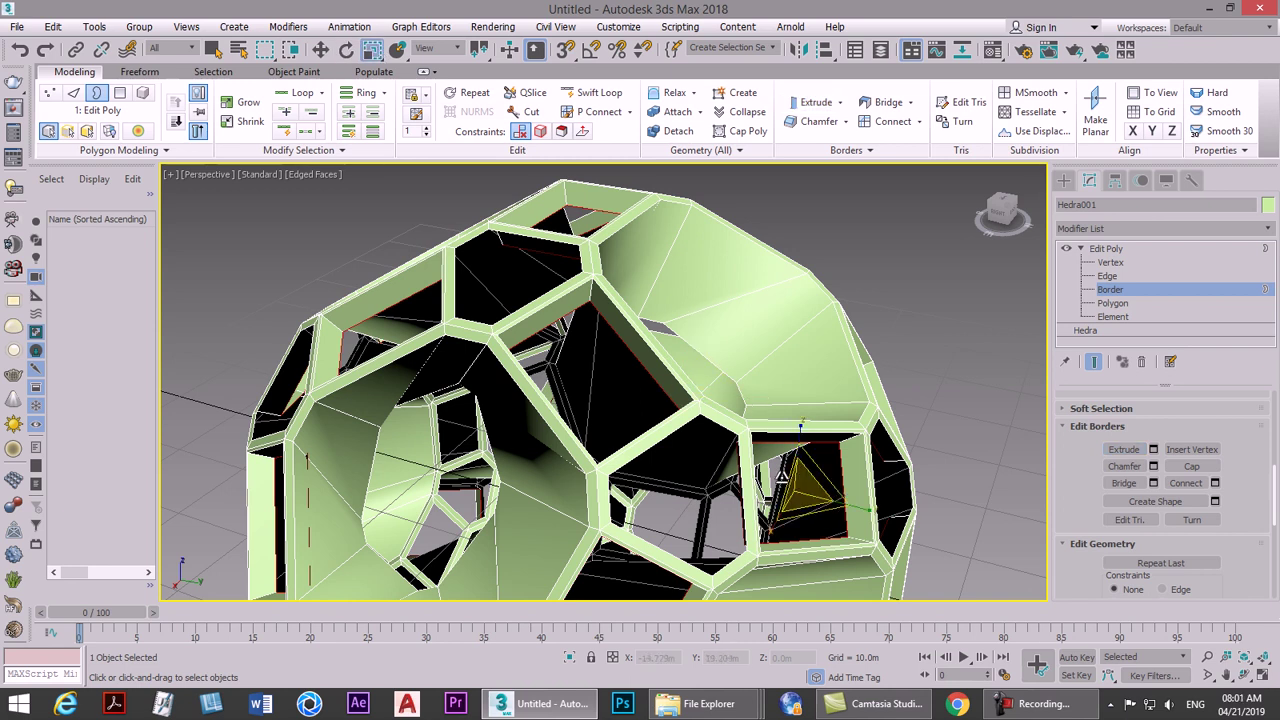
left_click_drag(800, 487, 800, 517)
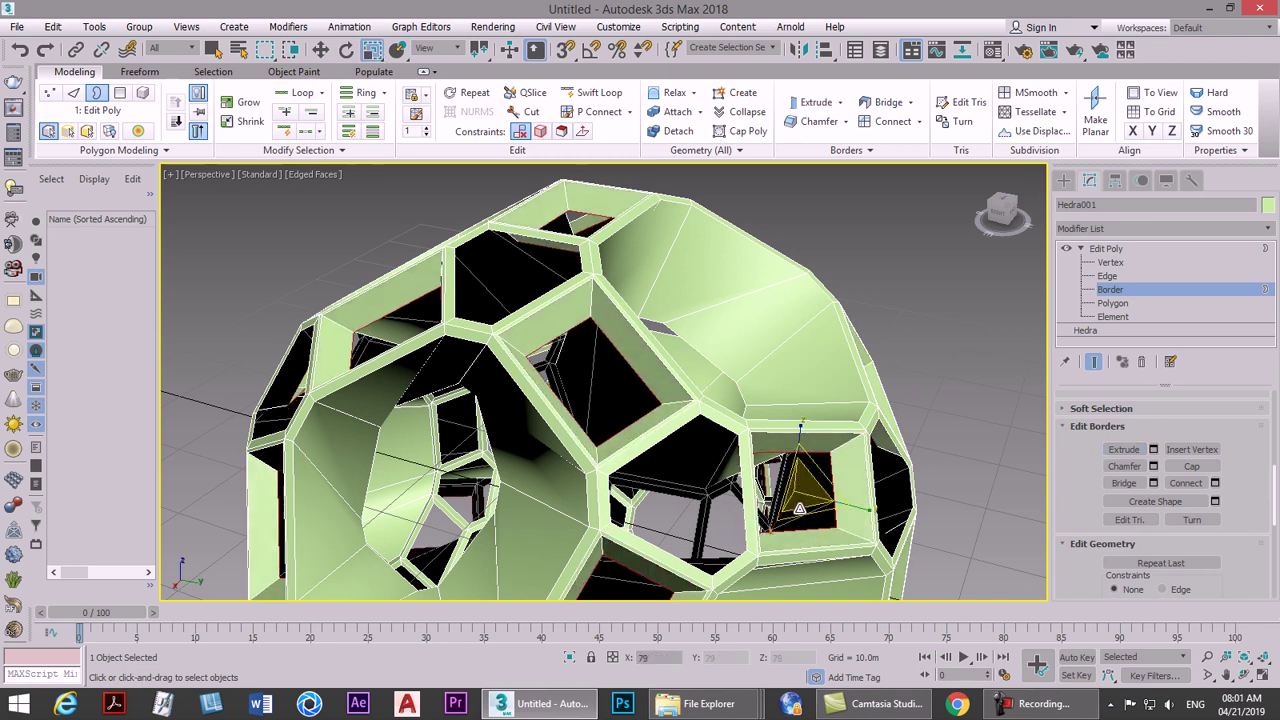
left_click(1123, 450)
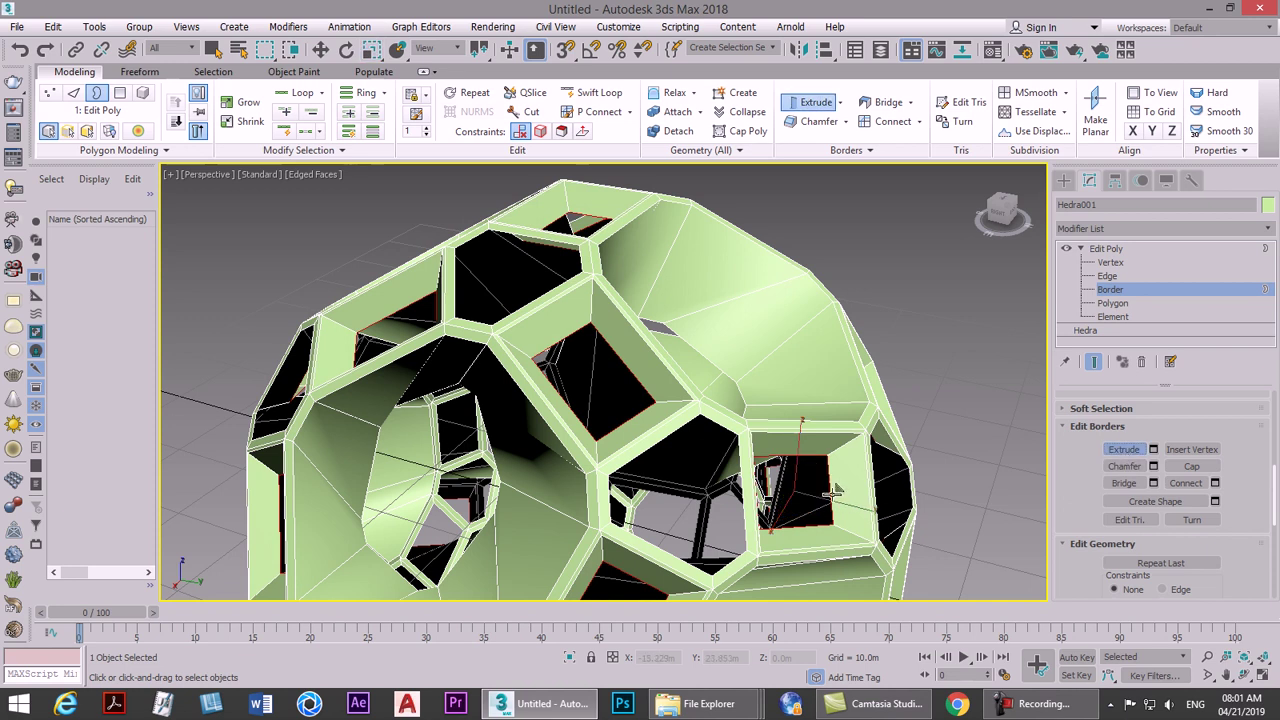
left_click_drag(831, 487, 838, 469)
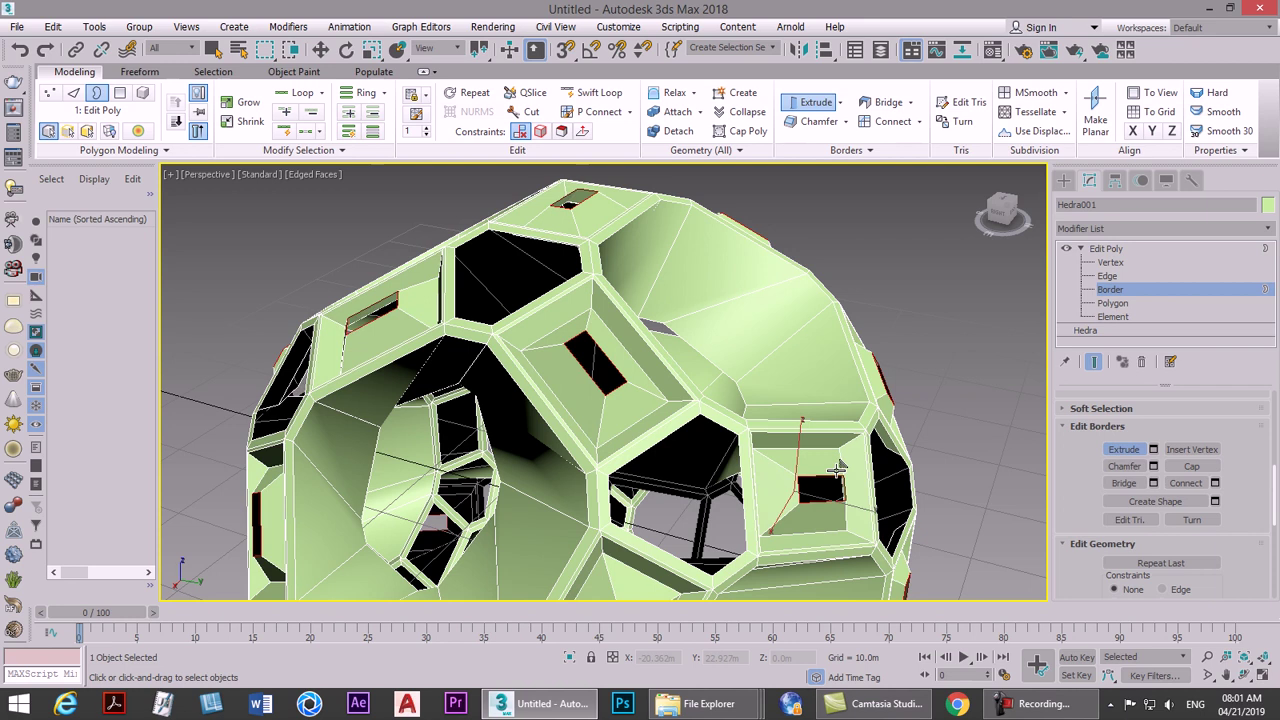
Step: Extrude the hole borders outward into tubes and scale their ends slightly inward
scroll(836, 472, "up", 1)
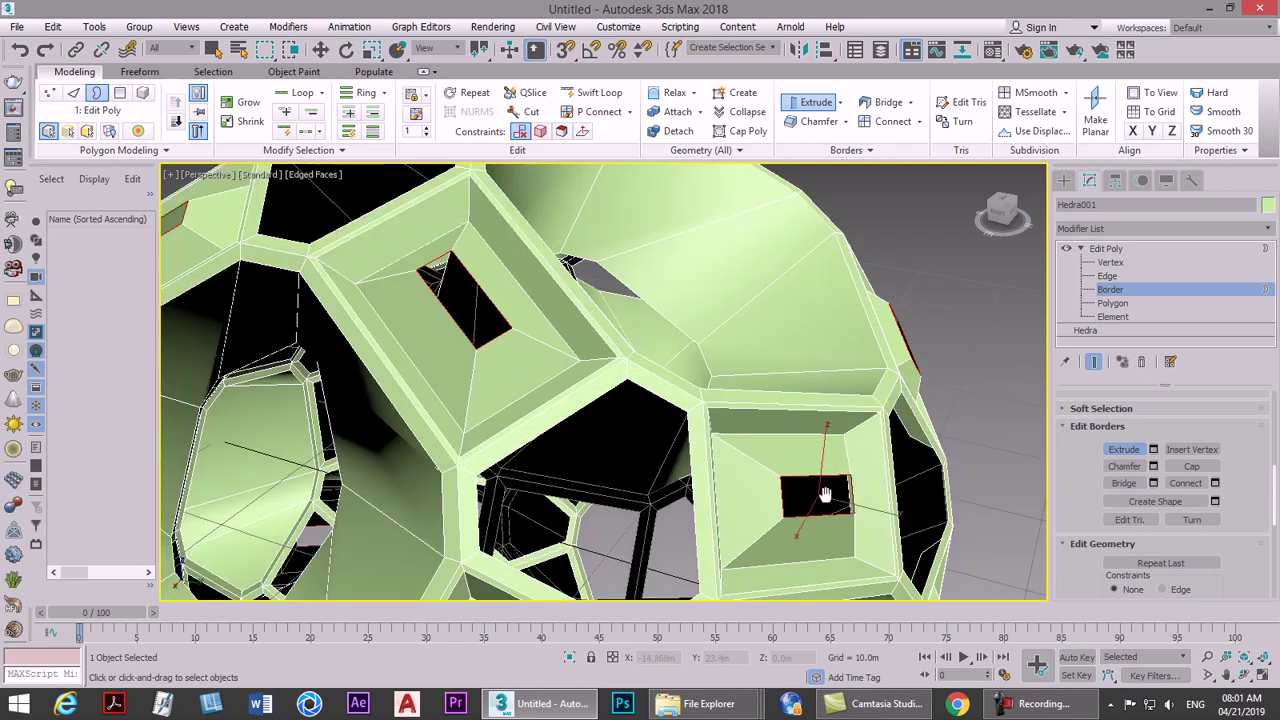
scroll(829, 488, "up", 1)
scroll(768, 360, "up", 1)
left_click_drag(760, 370, 770, 353)
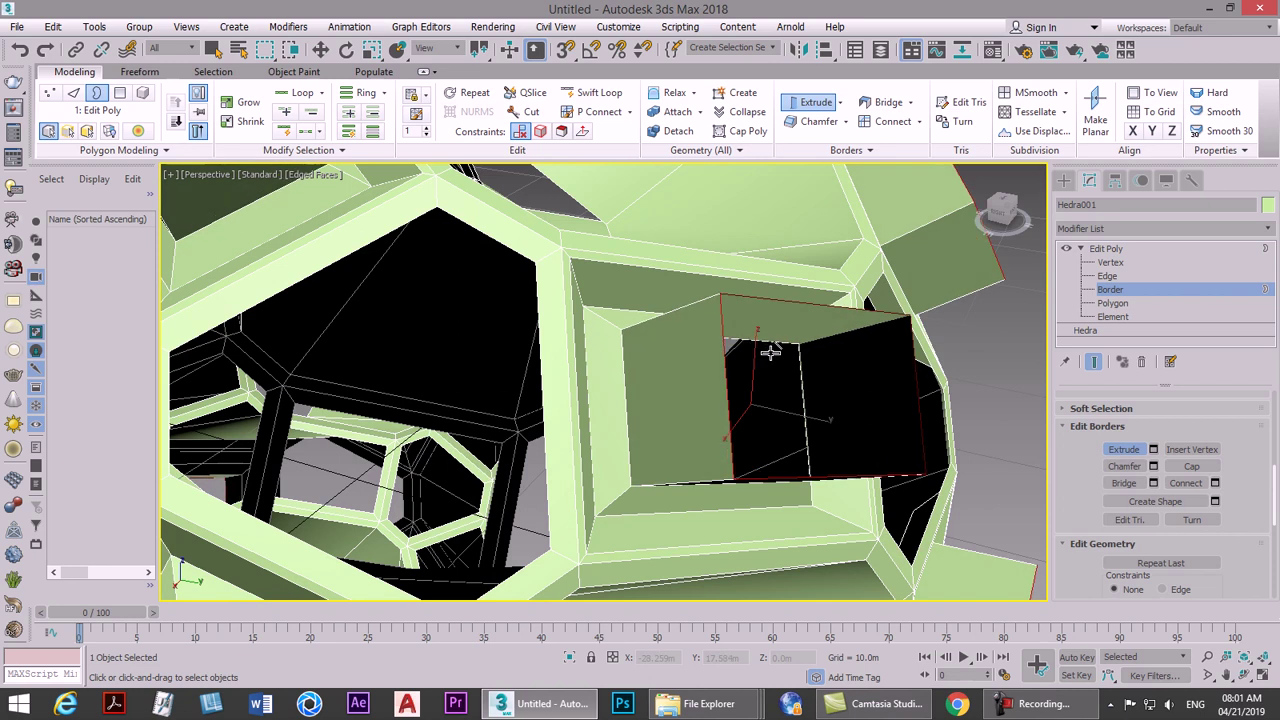
left_click(371, 49)
mouse_move(838, 378)
left_mouse_down()
mouse_move(823, 369)
mouse_move(808, 300)
left_mouse_up()
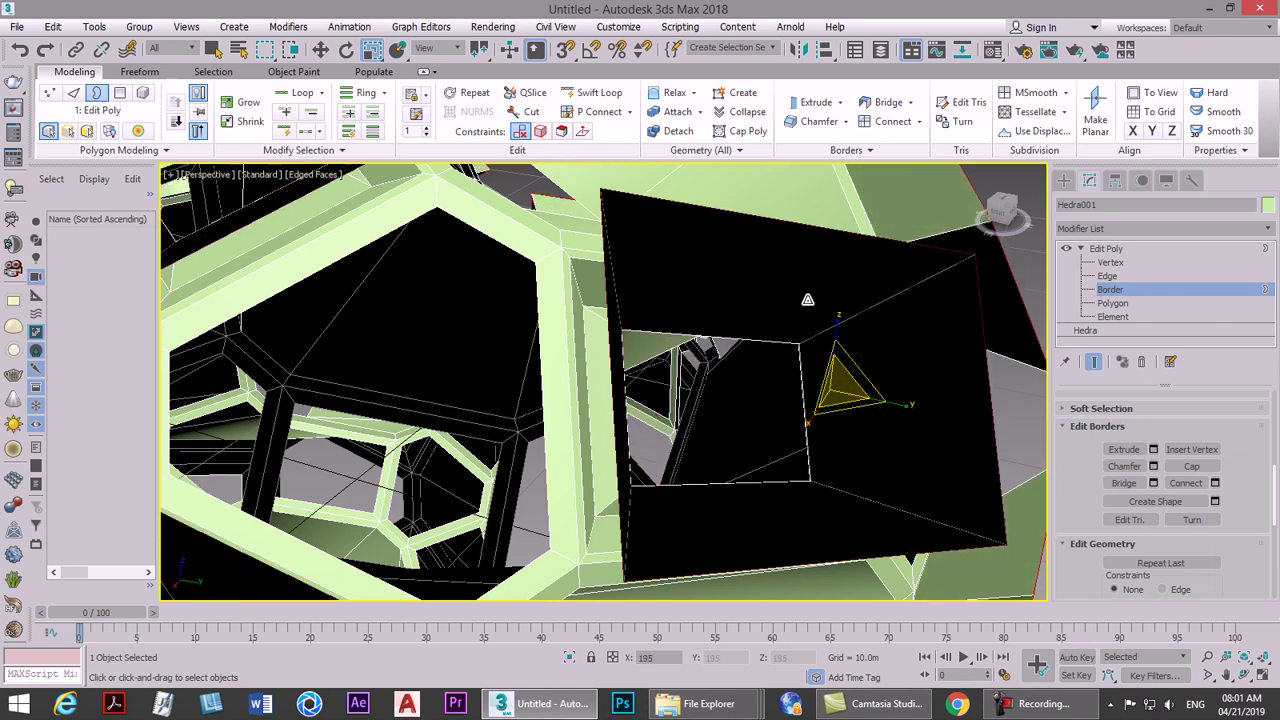
Step: Zoom out and orbit around the whole sphere to check the tubes
scroll(808, 300, "down", 3)
scroll(756, 336, "down", 3)
scroll(788, 362, "down", 3)
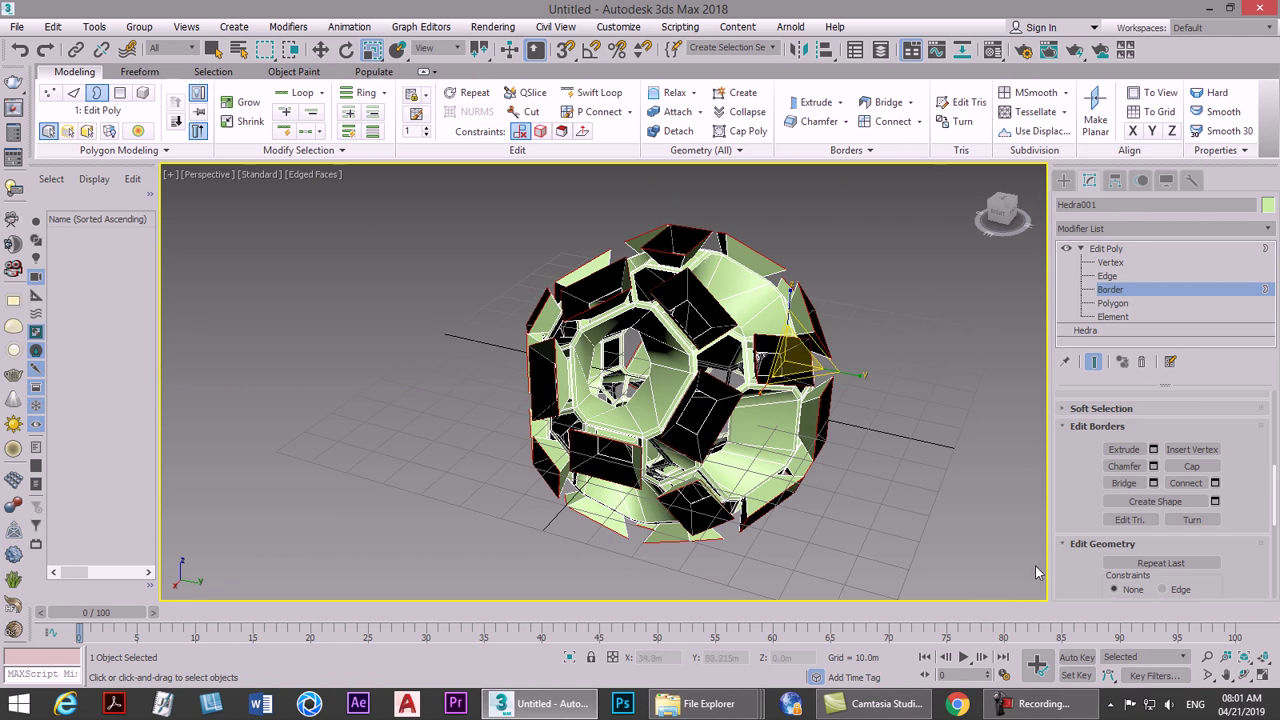
left_click(1240, 677)
mouse_move(620, 390)
left_mouse_down()
mouse_move(665, 395)
mouse_move(1022, 313)
left_mouse_up()
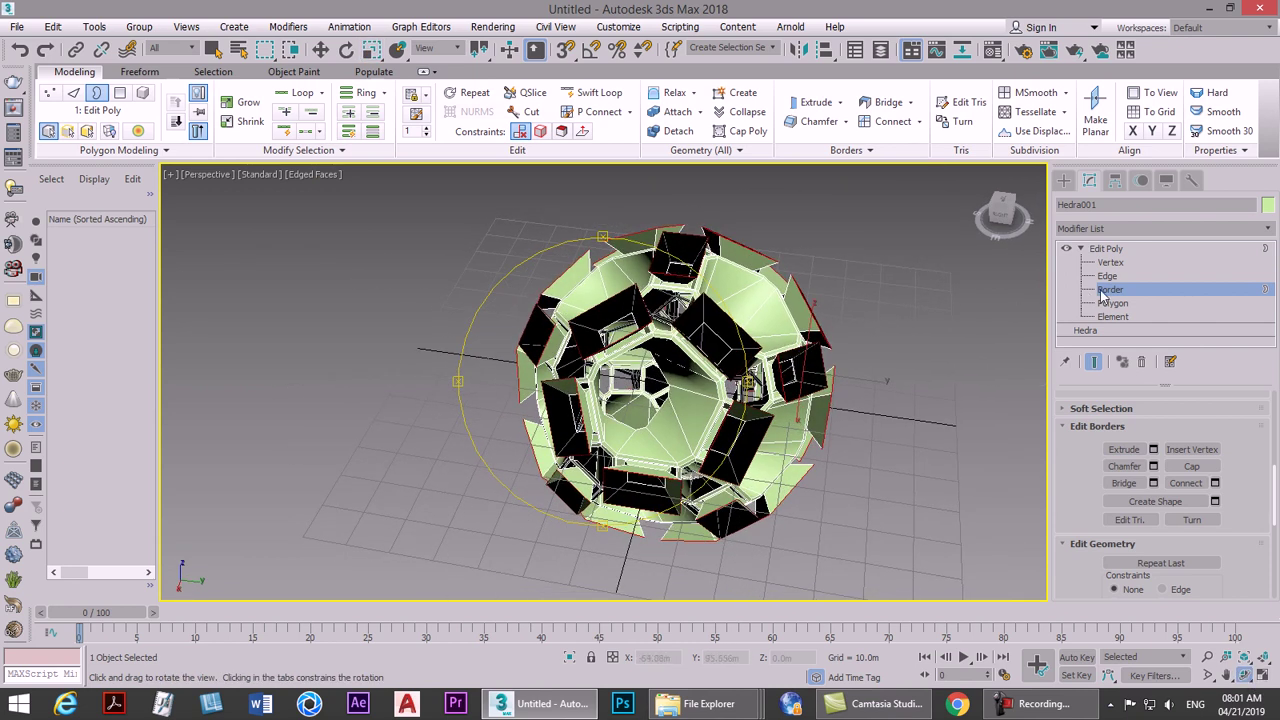
Step: Leave border mode, reselect the Hedra sphere, and add a Shell modifier
left_click(1105, 249)
left_click(1108, 230)
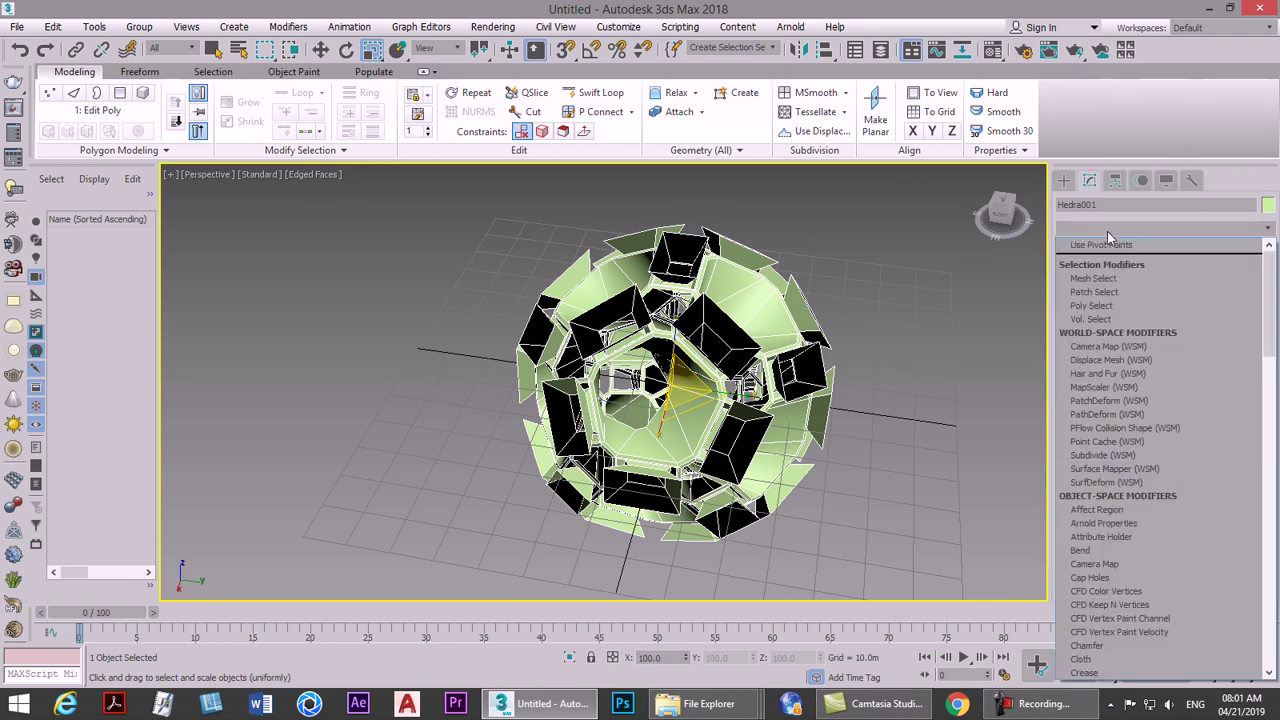
key("t")
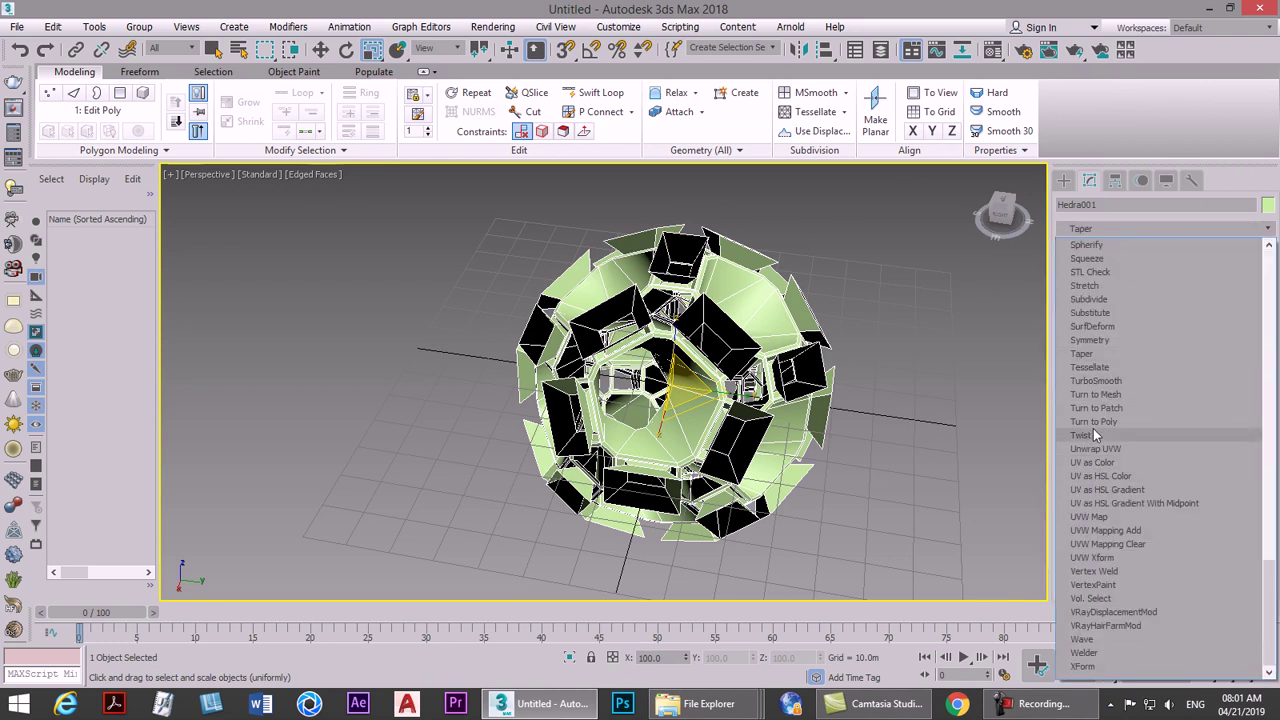
key("Escape")
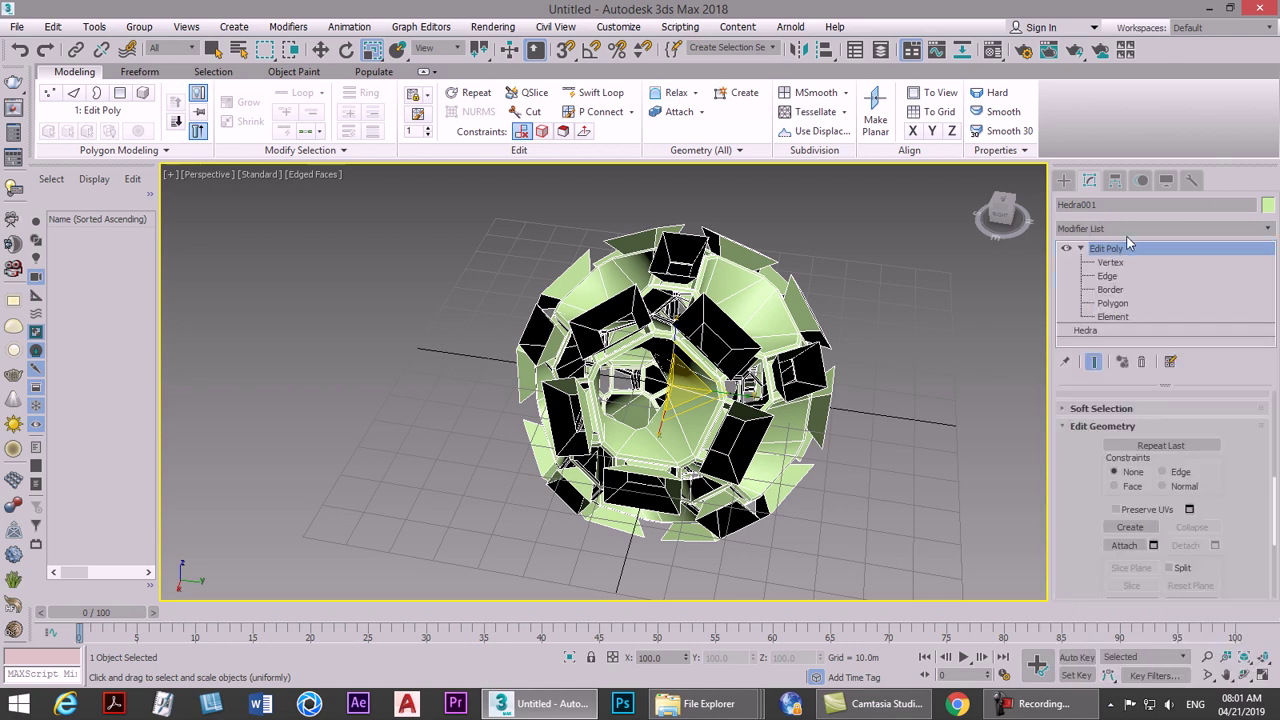
left_click(951, 366)
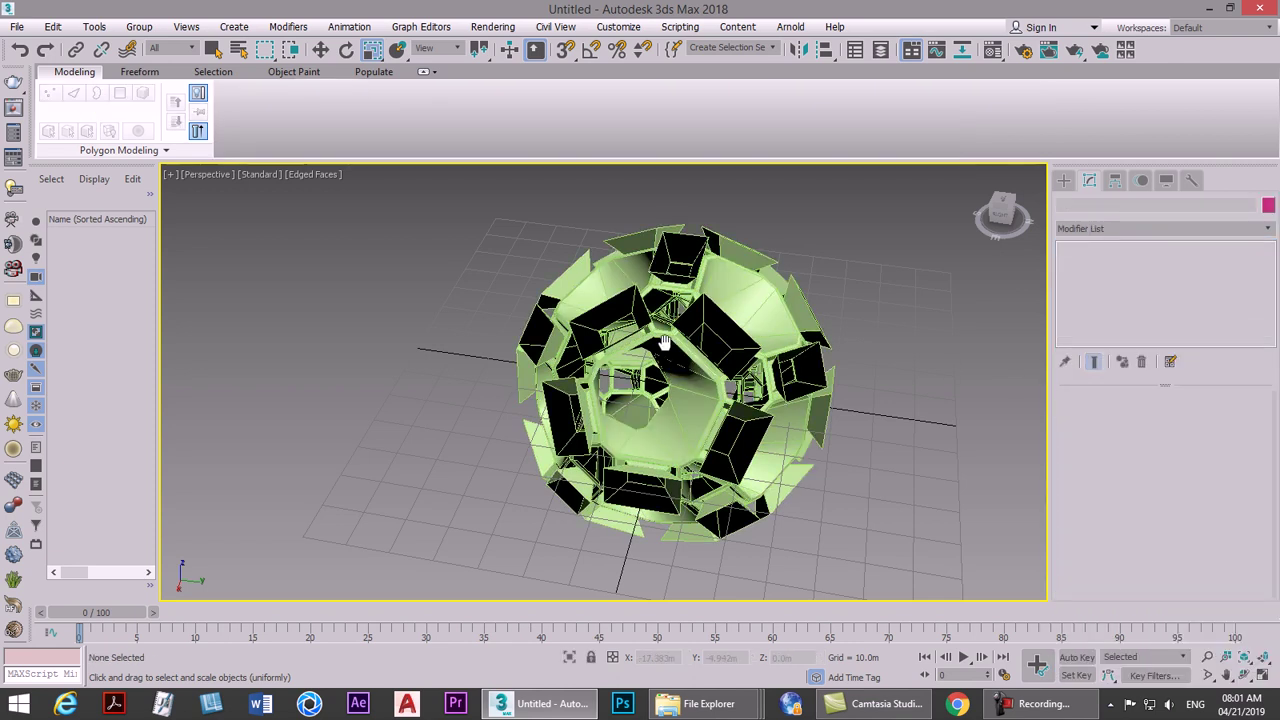
scroll(680, 345, "up", 3)
right_click(678, 342)
left_click(700, 358)
left_click(700, 362)
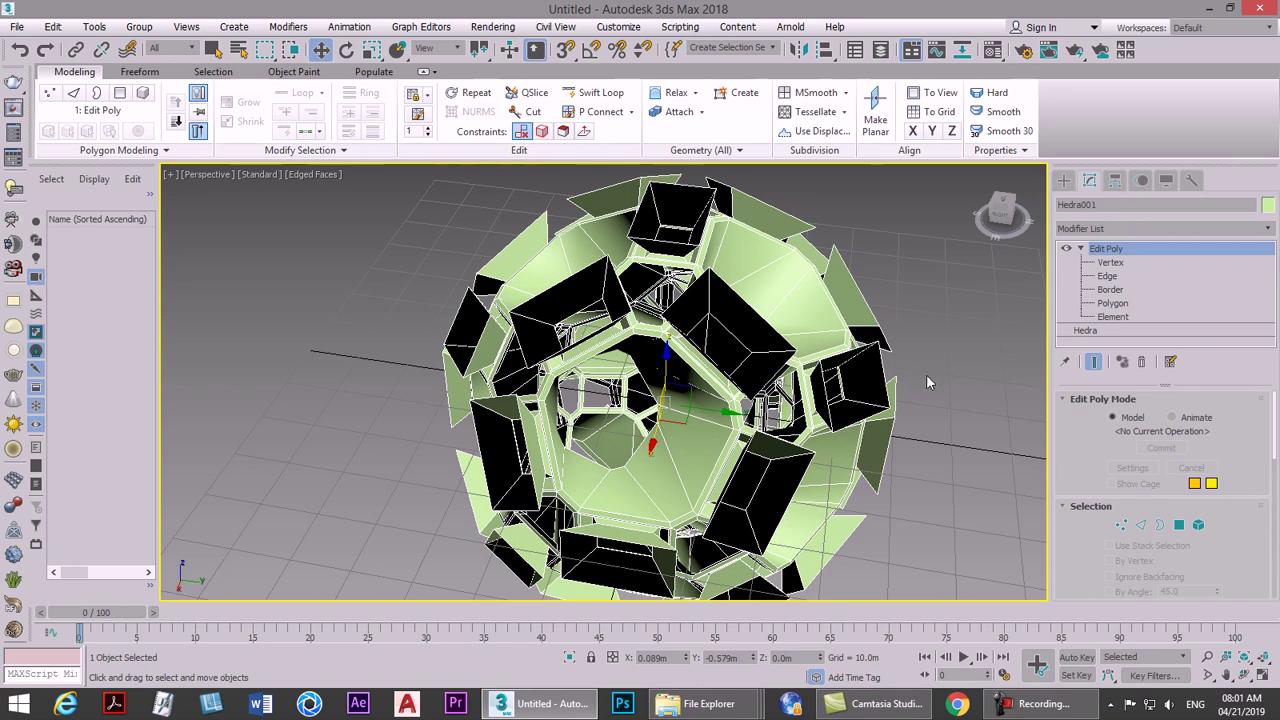
left_click(1108, 230)
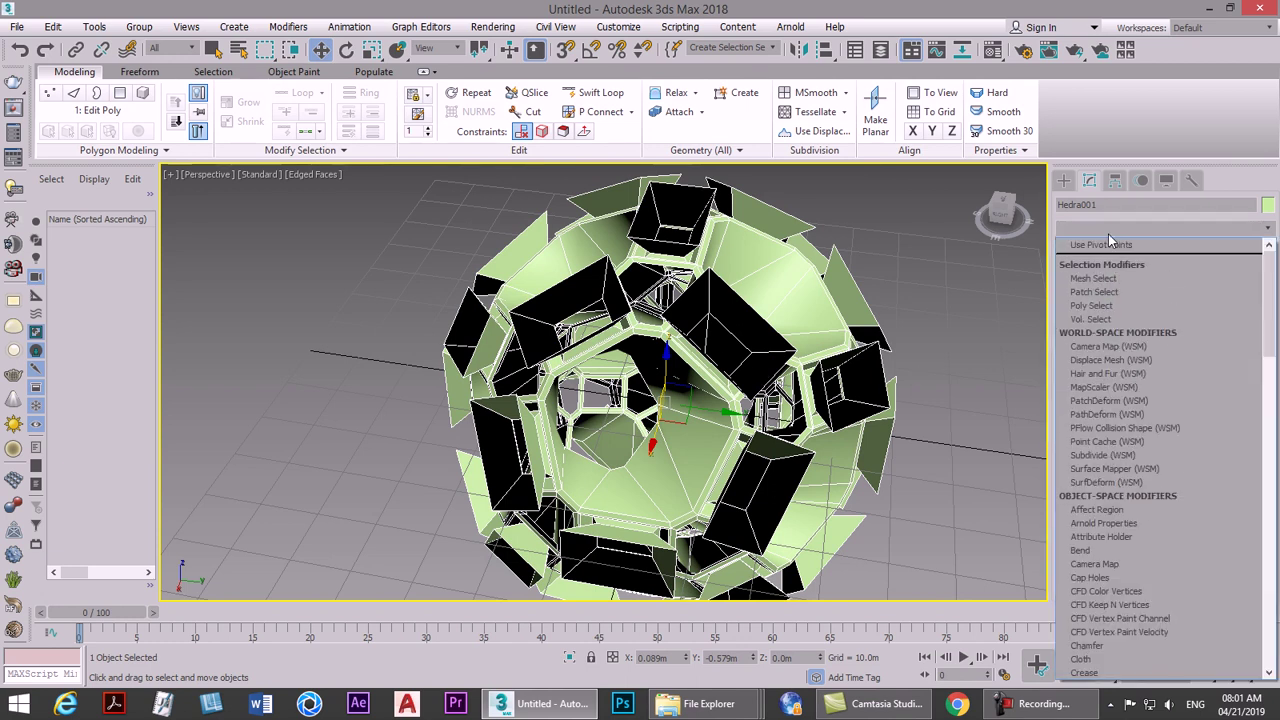
type("sh")
left_click(1098, 244)
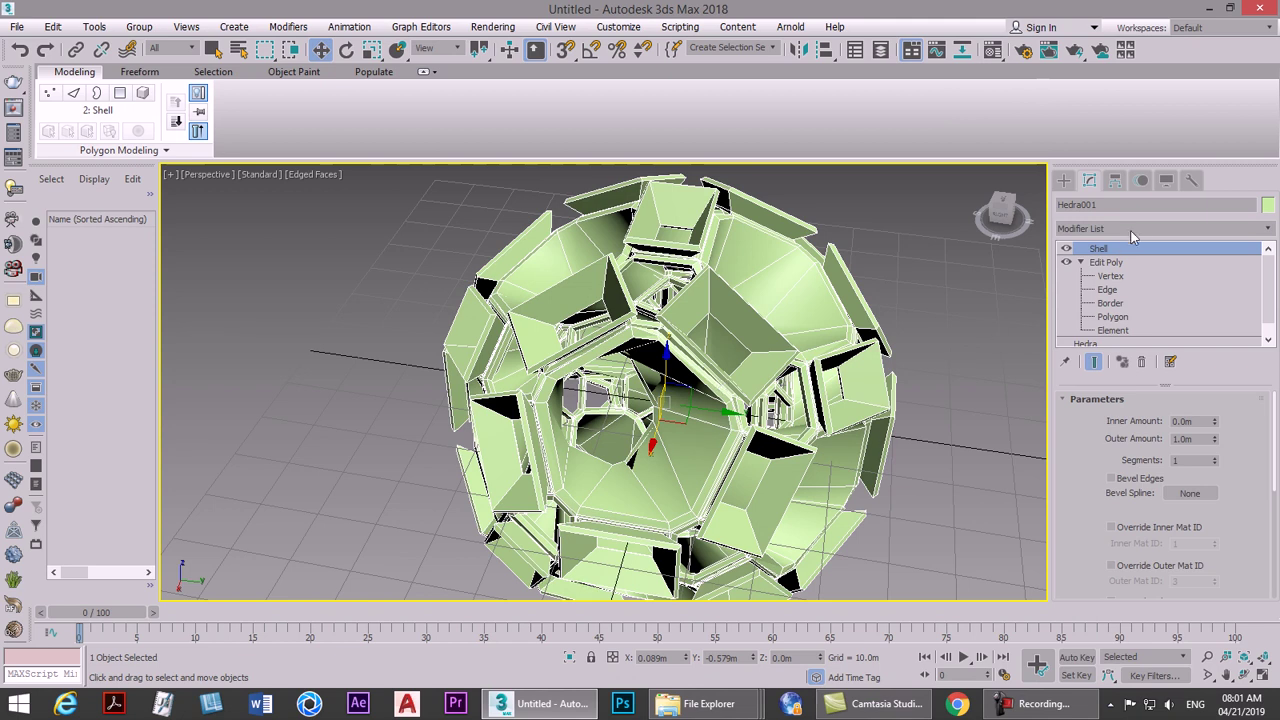
Step: Add TurboSmooth with Iterations set to 3, then deselect the sphere
left_click(1132, 230)
type("t")
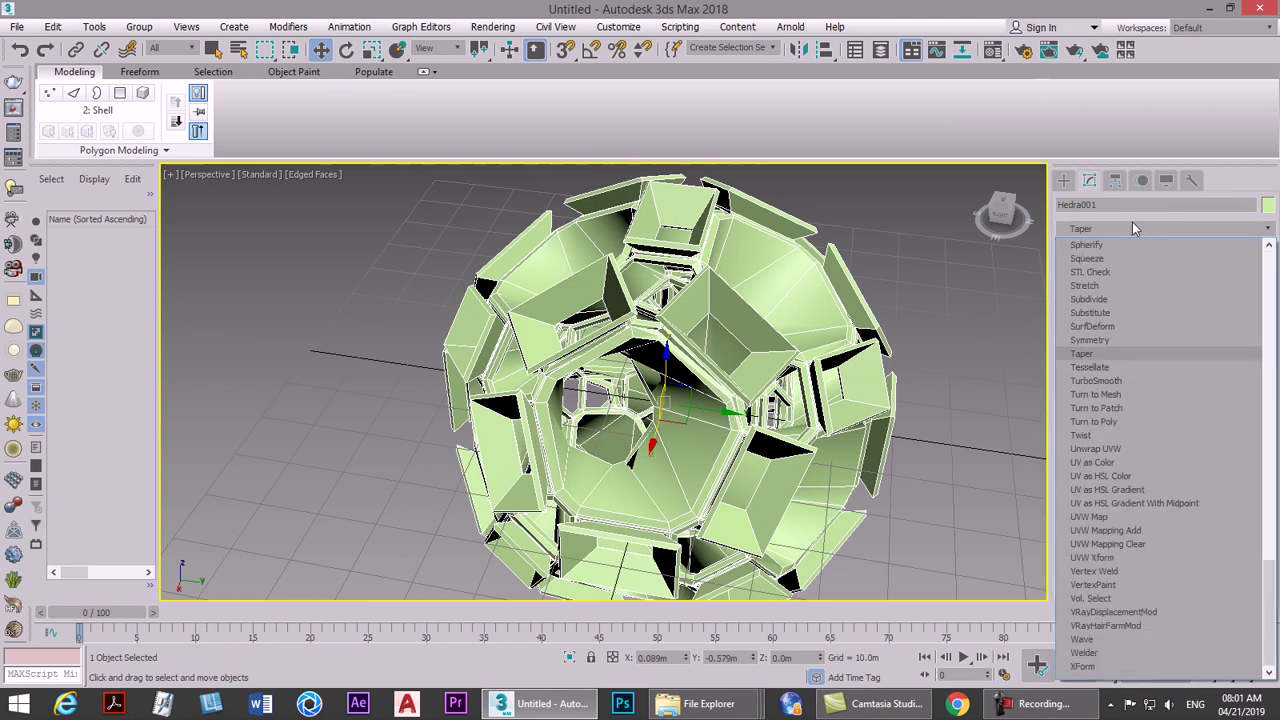
left_click(1100, 381)
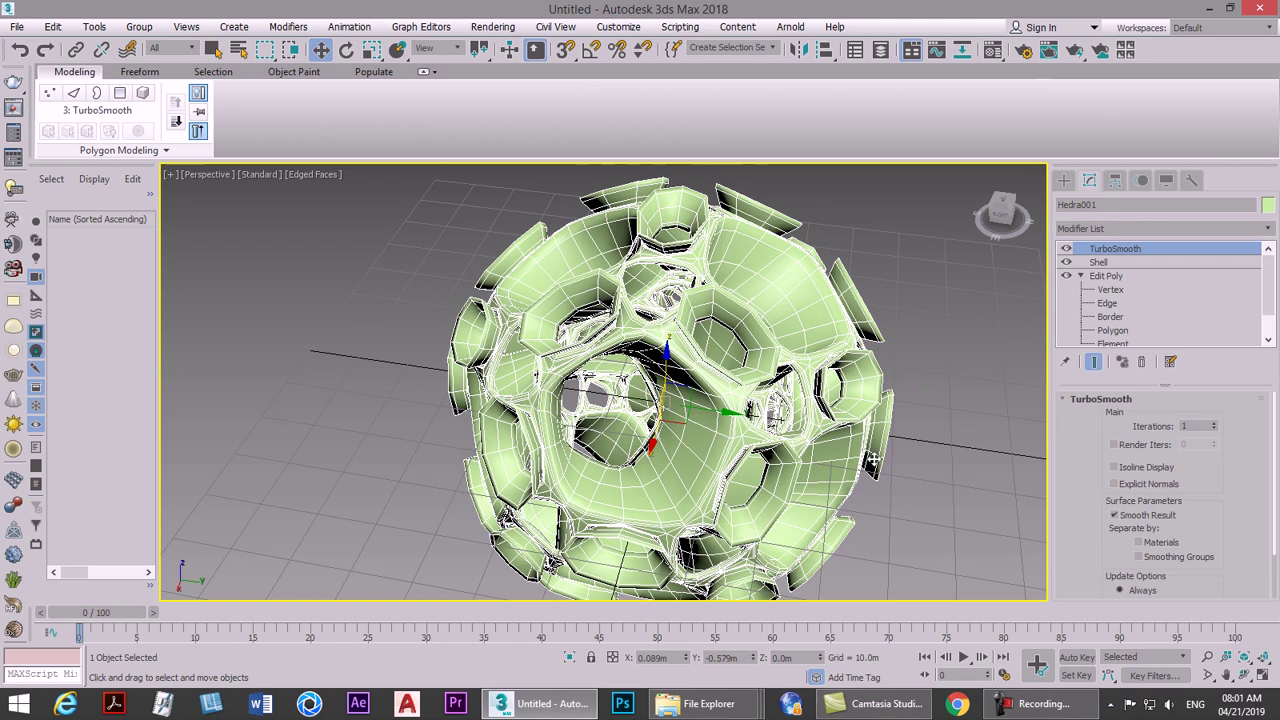
left_click(1213, 422)
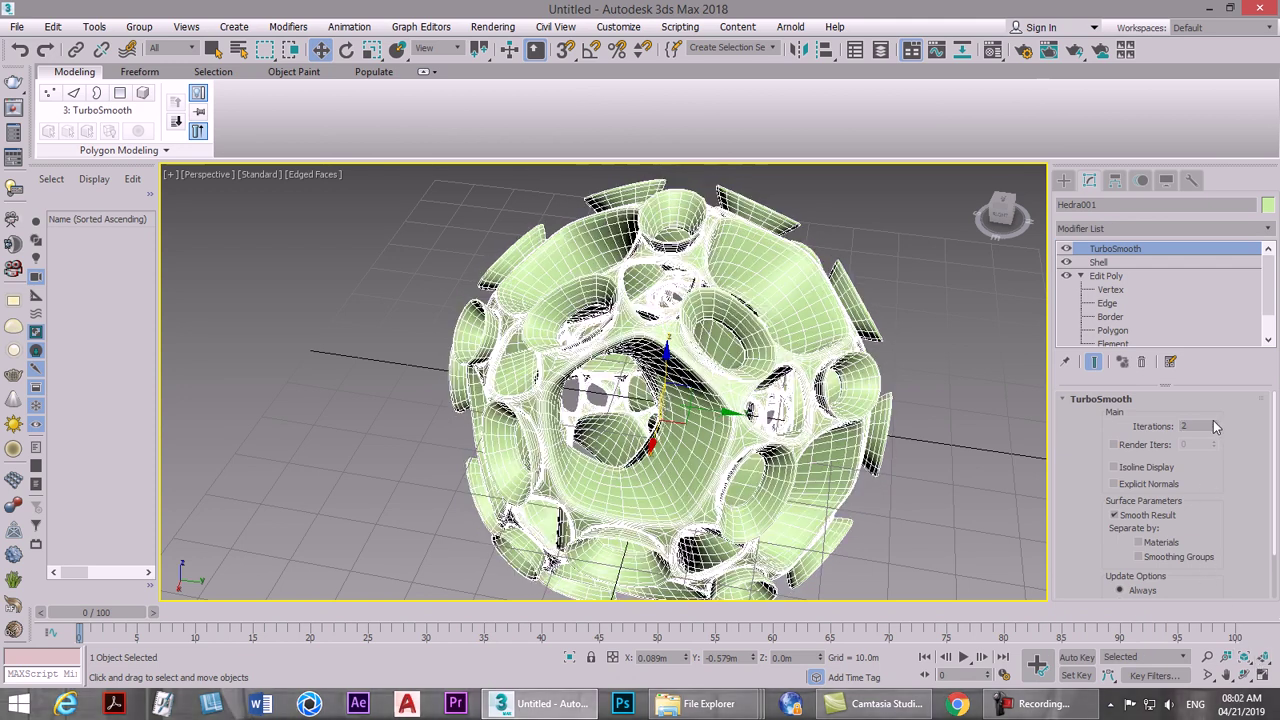
left_click(1213, 422)
left_click(1003, 427)
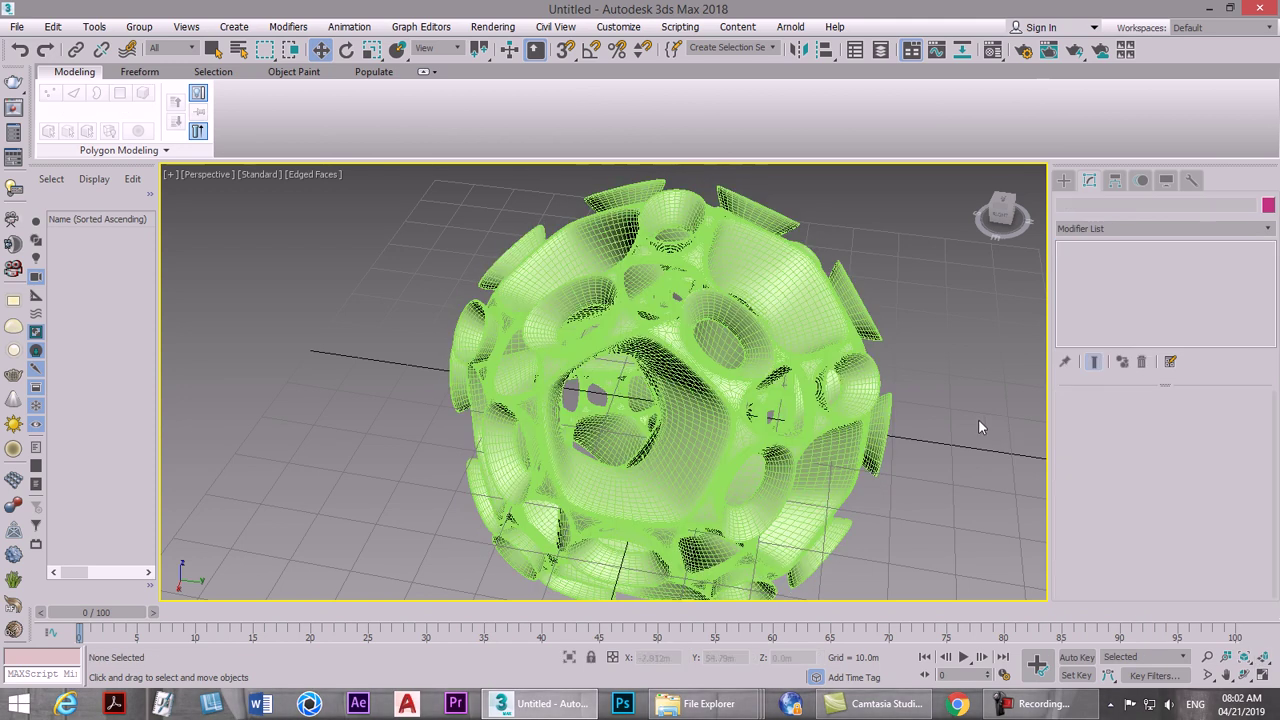
Step: Turn off Edged Faces with F4 and orbit the Perspective view around the smooth sphere
key("F4")
left_click(1245, 677)
left_click_drag(707, 388, 789, 322)
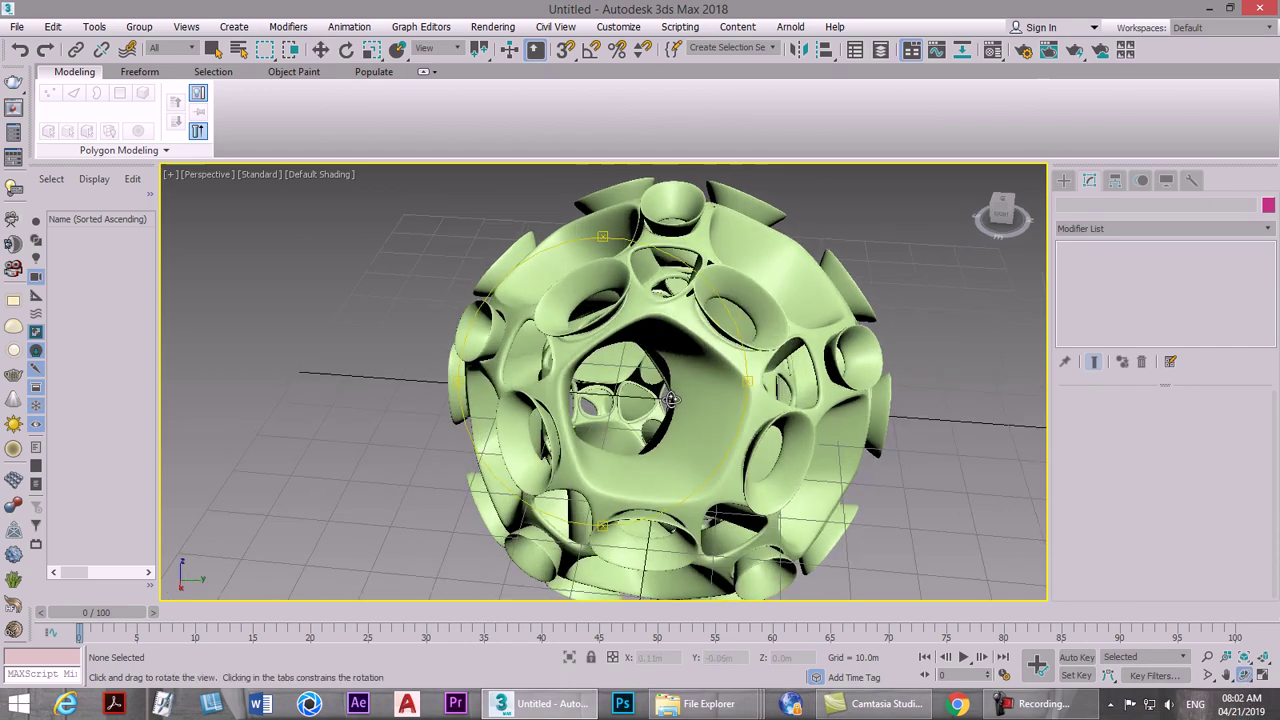
mouse_move(863, 362)
left_mouse_down()
mouse_move(908, 376)
mouse_move(894, 352)
mouse_move(856, 398)
left_mouse_up()
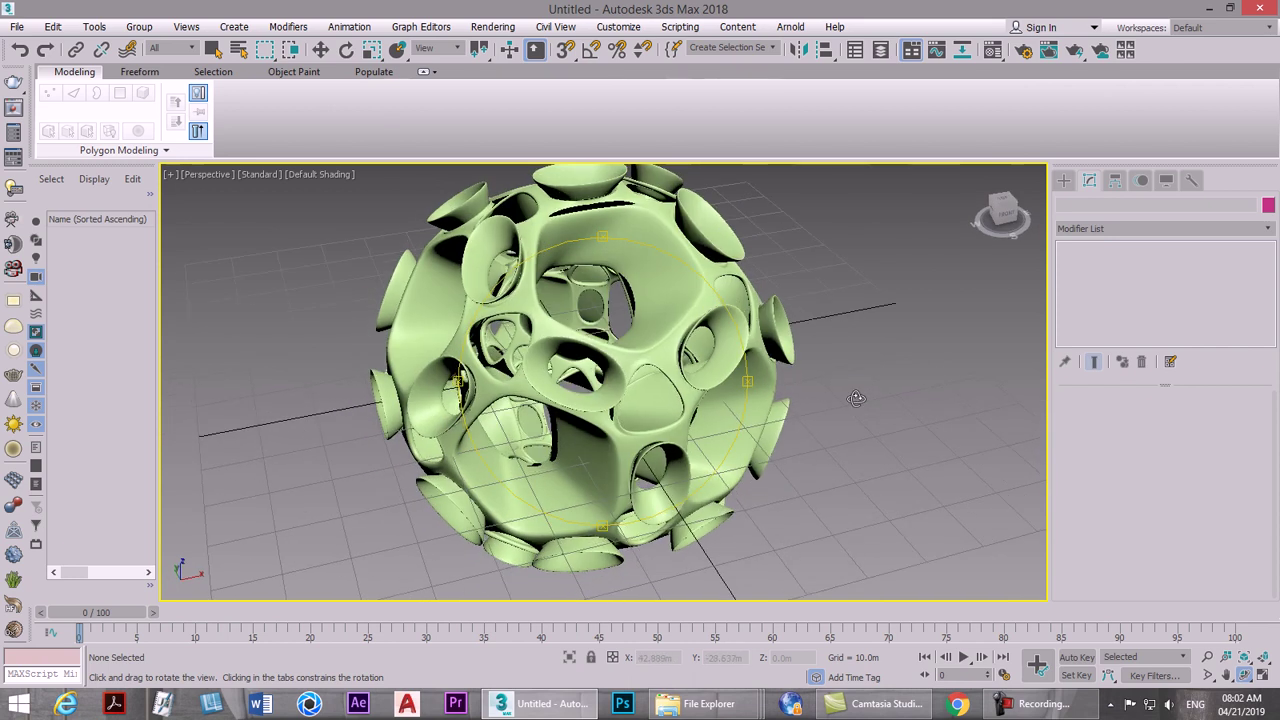
mouse_move(856, 398)
left_mouse_down()
mouse_move(798, 305)
mouse_move(736, 329)
left_mouse_up()
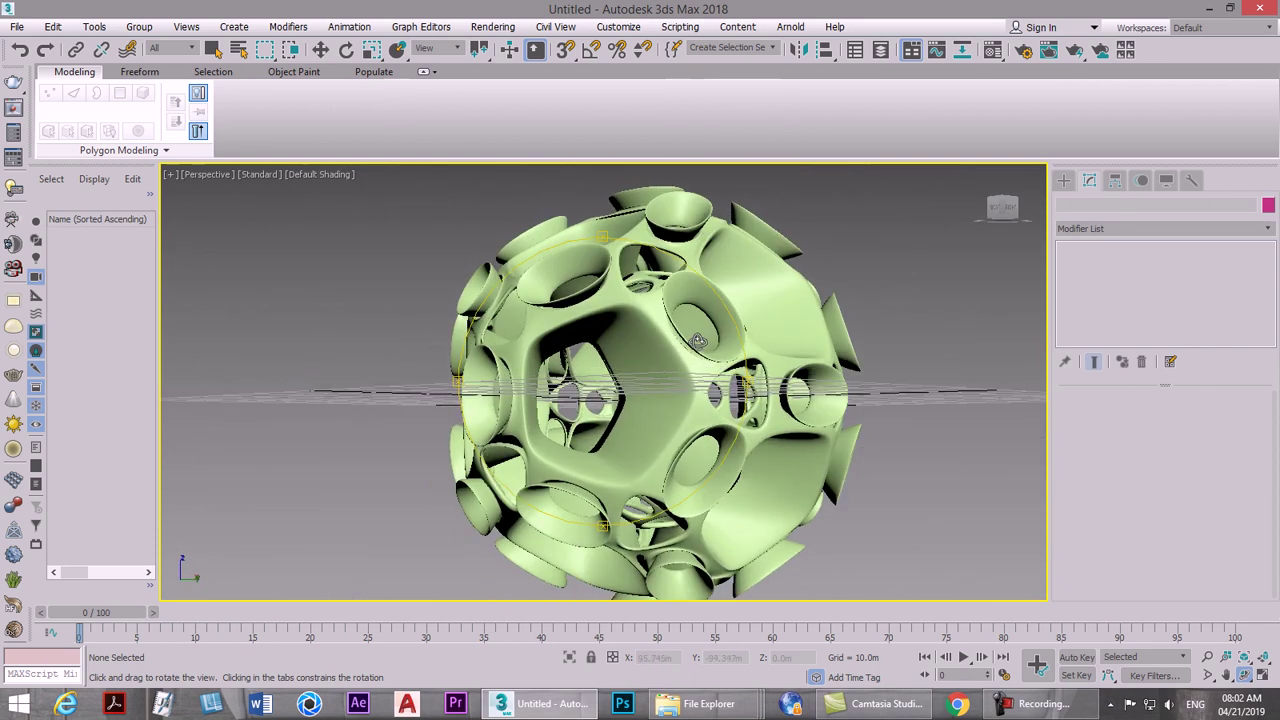
scroll(698, 341, "up", 5)
scroll(698, 341, "down", 5)
left_click_drag(698, 341, 700, 380)
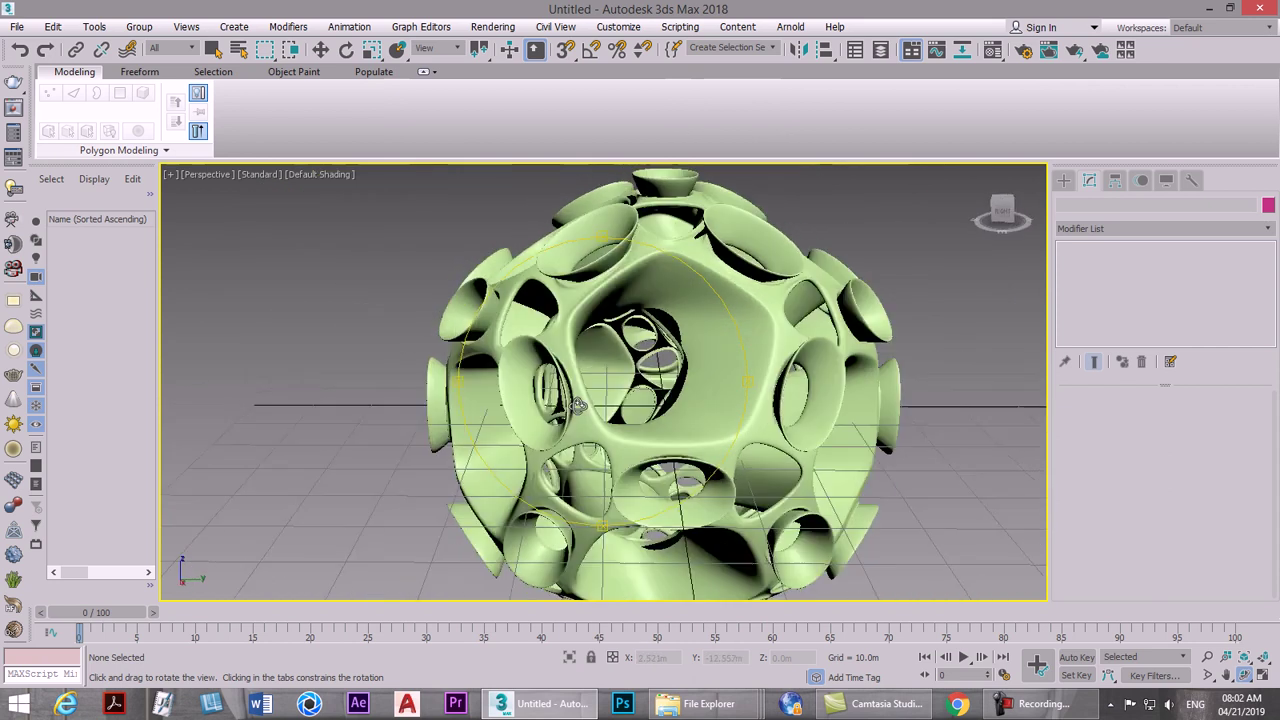
left_click(1022, 708)
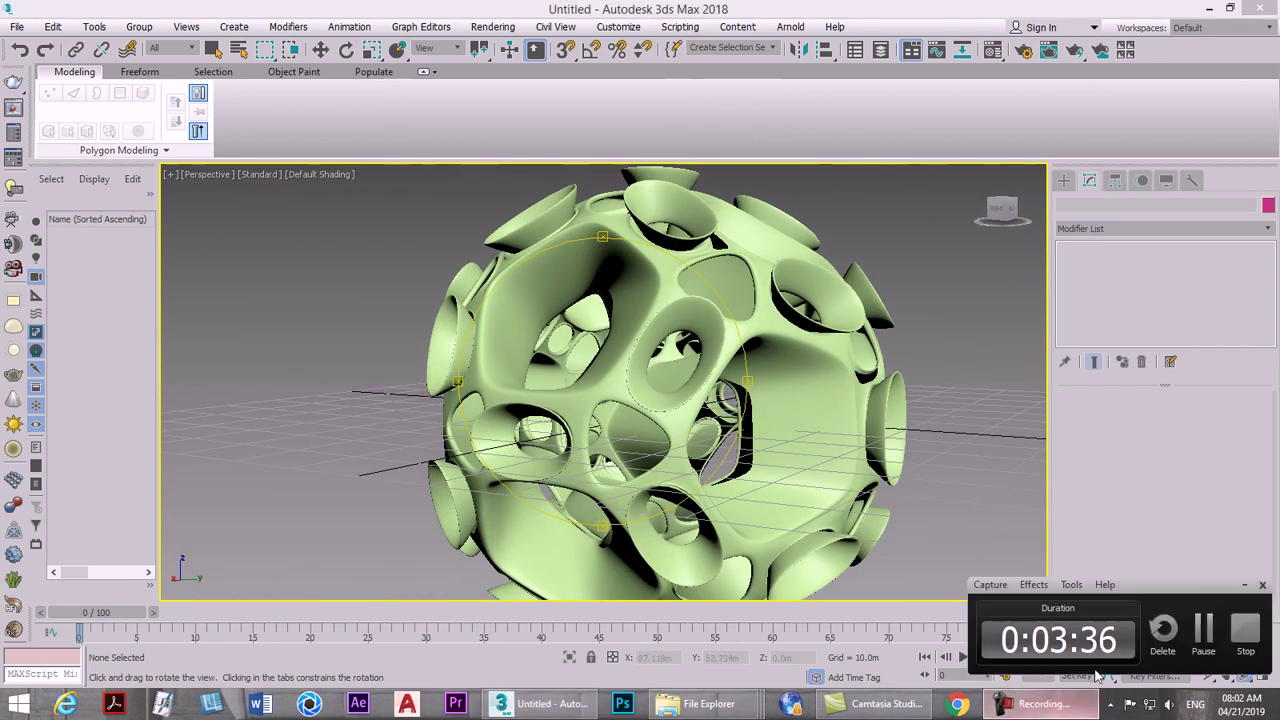